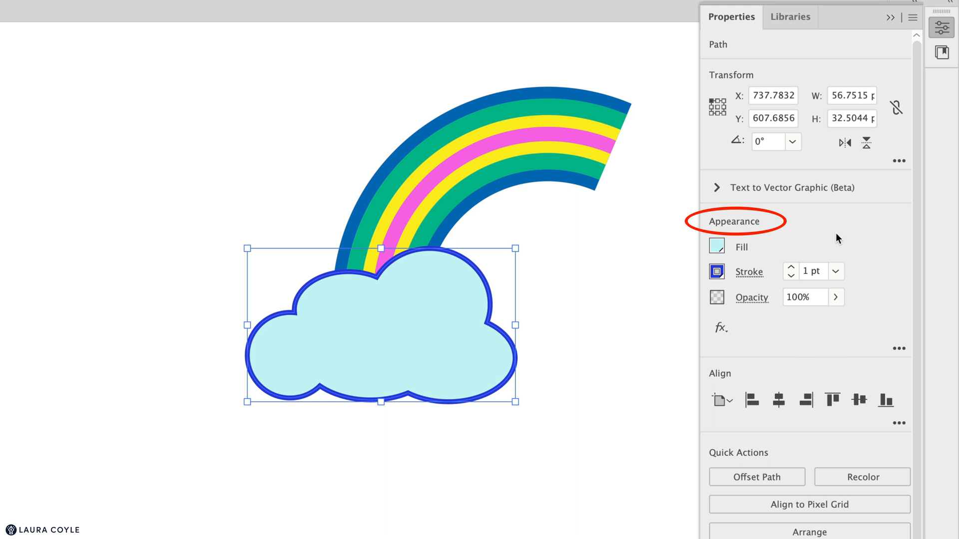
Step: Fill the cloud with the cyan-to-white gradient swatch
{"action": "left_click", "coordinate": [719, 247]}
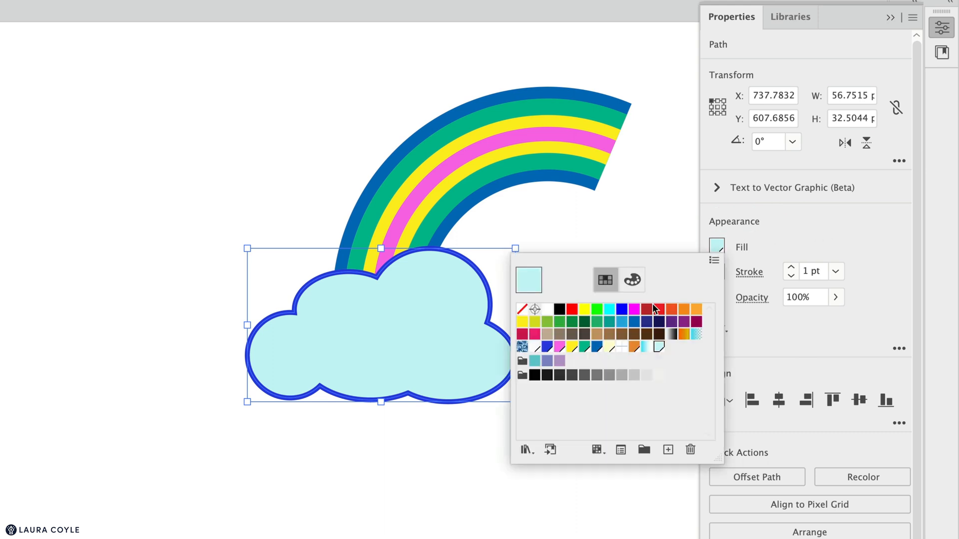
{"action": "left_click", "coordinate": [582, 347]}
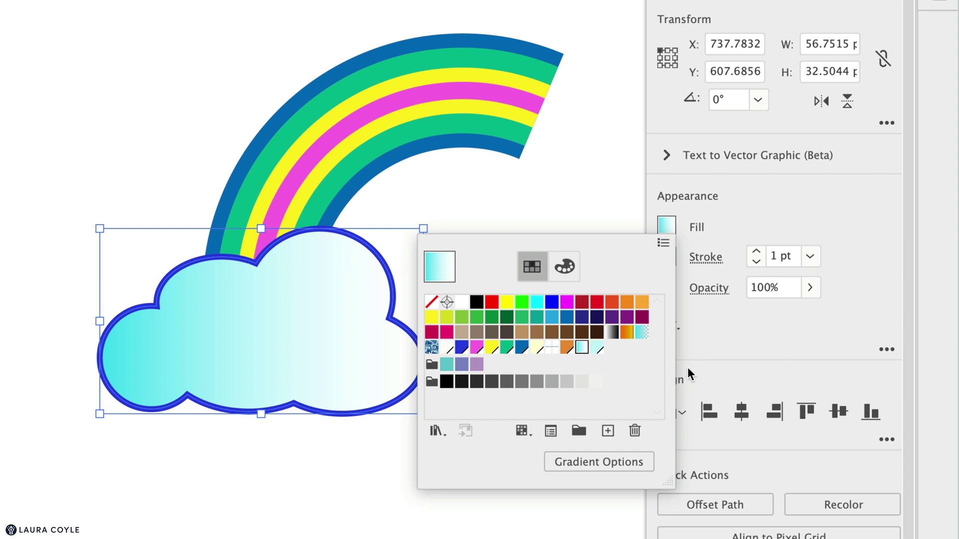
{"action": "left_click", "coordinate": [744, 353]}
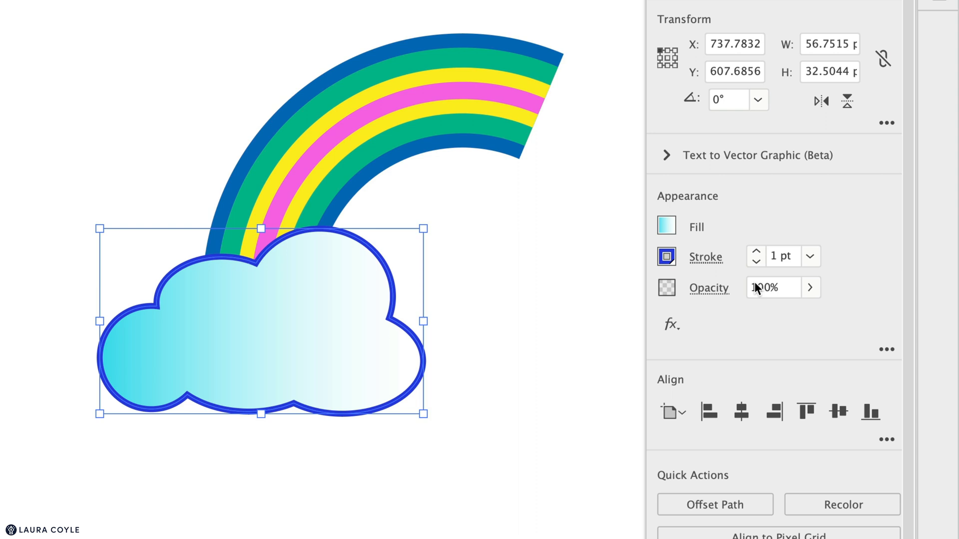
Step: Thicken the cloud's blue outline to 3 pt and test the Opacity slider, leaving it at 100%
{"action": "left_click", "coordinate": [757, 251]}
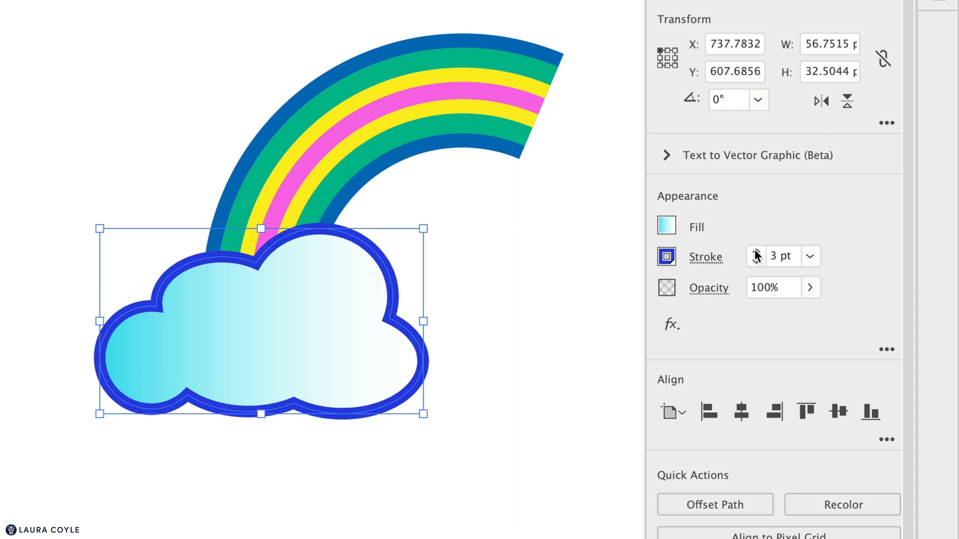
{"action": "left_click", "coordinate": [809, 288]}
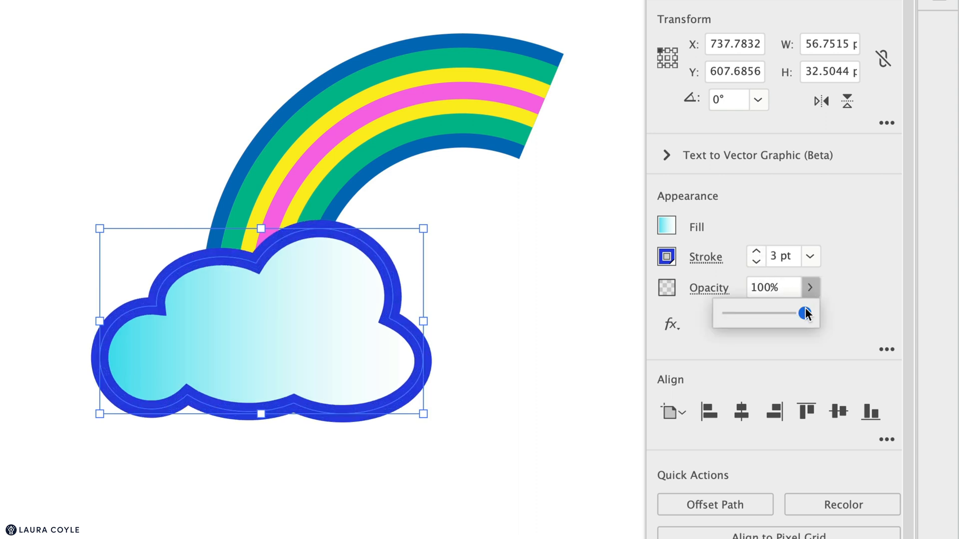
{"action": "mouse_move", "coordinate": [806, 314]}
{"action": "left_mouse_down"}
{"action": "mouse_move", "coordinate": [791, 315]}
{"action": "mouse_move", "coordinate": [812, 318]}
{"action": "left_mouse_up"}
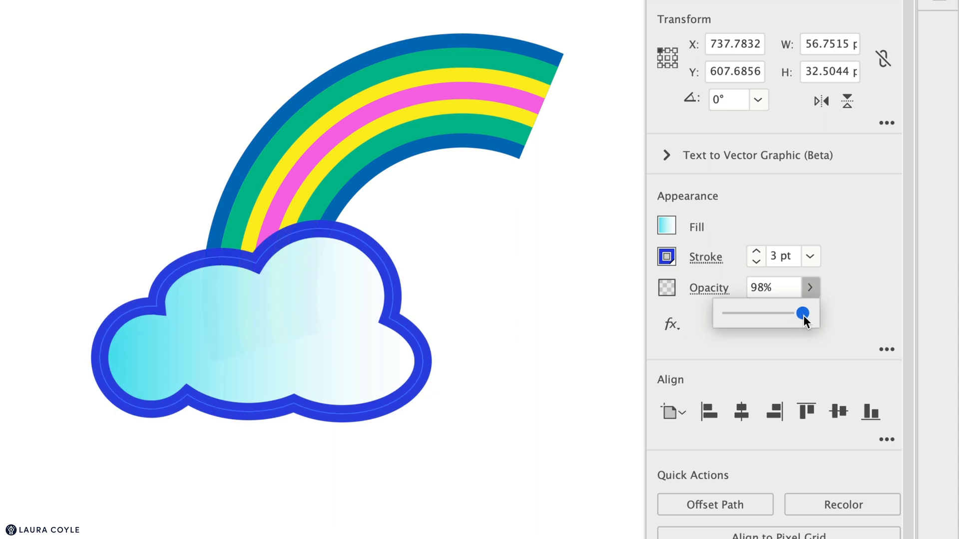
{"action": "left_click", "coordinate": [832, 328]}
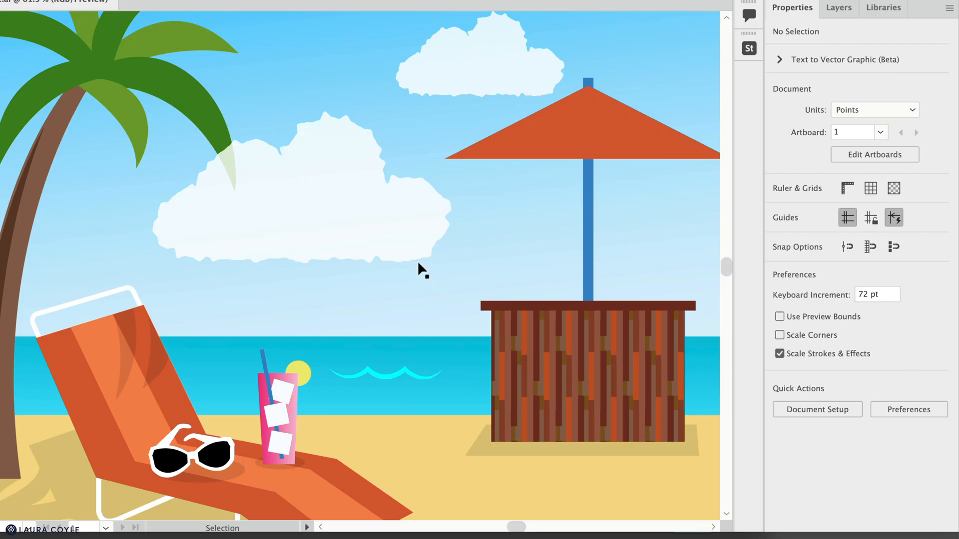
Step: Select the roughened cloud group, view it in Outline mode (Cmd+Y), then return to Preview
{"action": "left_click", "coordinate": [417, 261]}
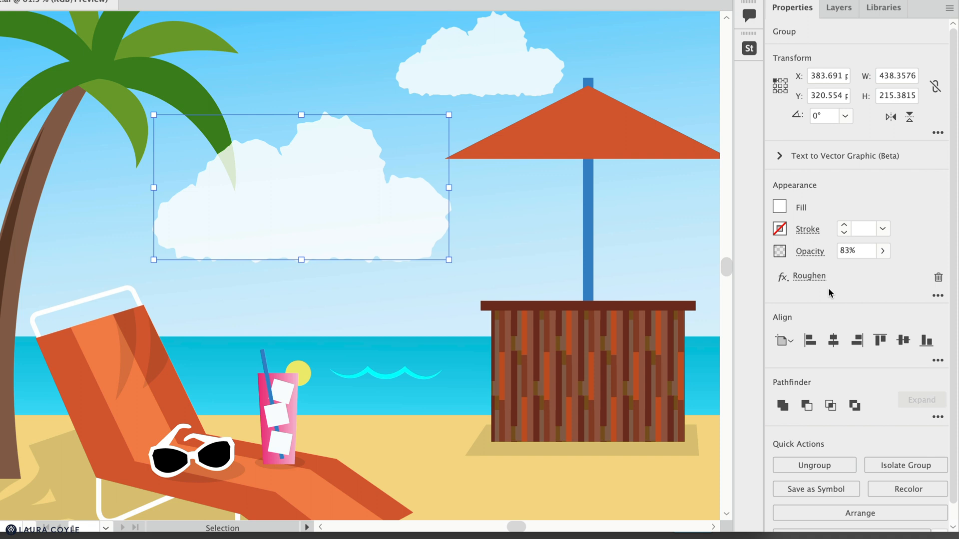
{"action": "key", "text": "ctrl+y"}
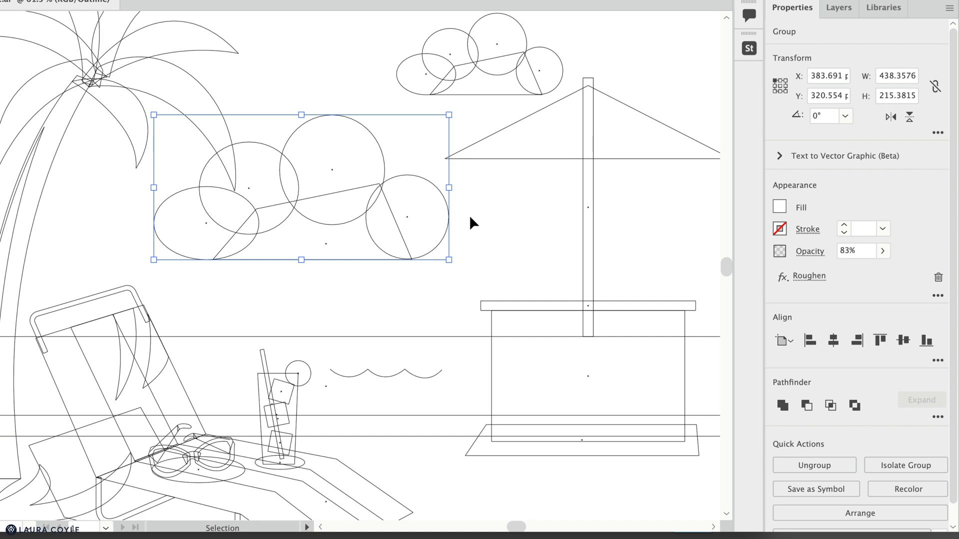
{"action": "key", "text": "ctrl+y"}
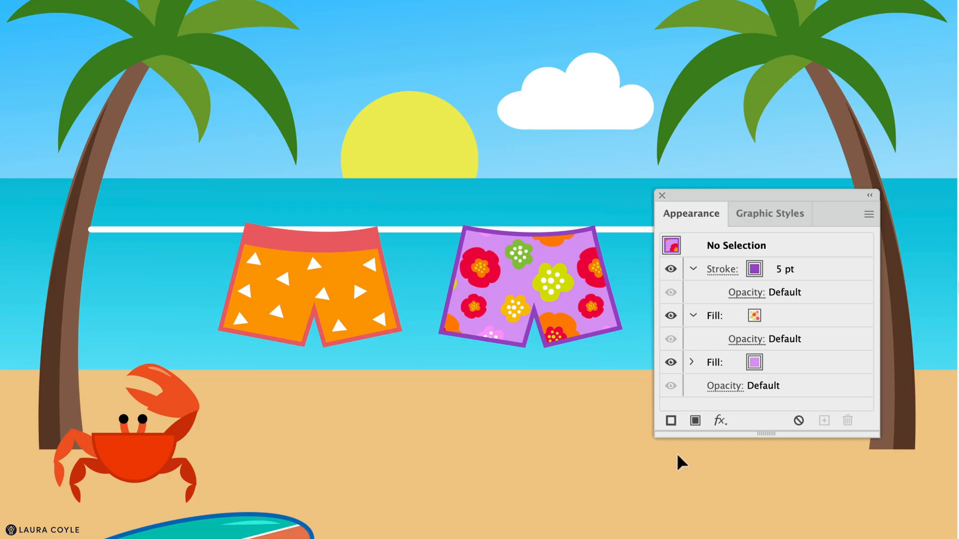
Step: Select the purple shorts and step through its 5 pt stroke, floral pattern fill and lilac fill rows
{"action": "left_click", "coordinate": [558, 327]}
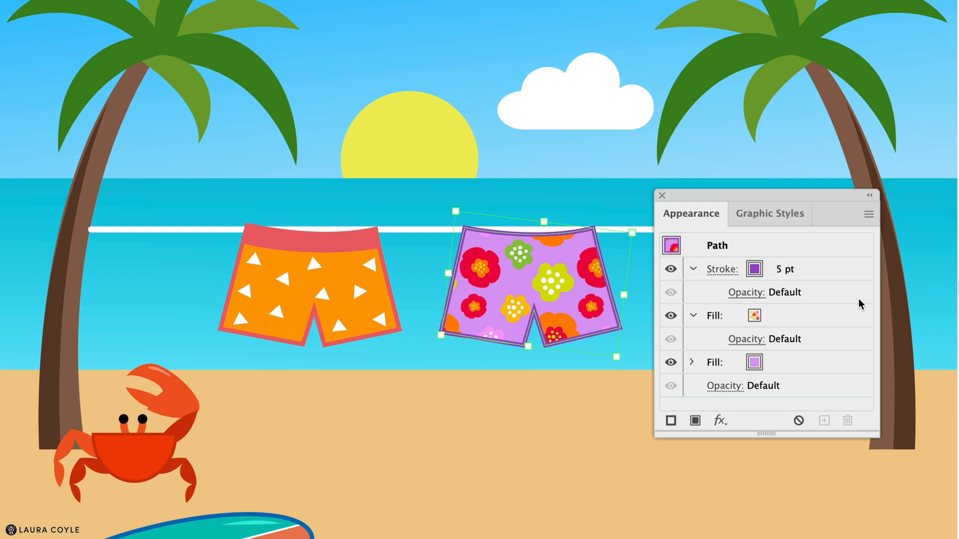
{"action": "left_click", "coordinate": [843, 275]}
{"action": "left_click", "coordinate": [847, 321]}
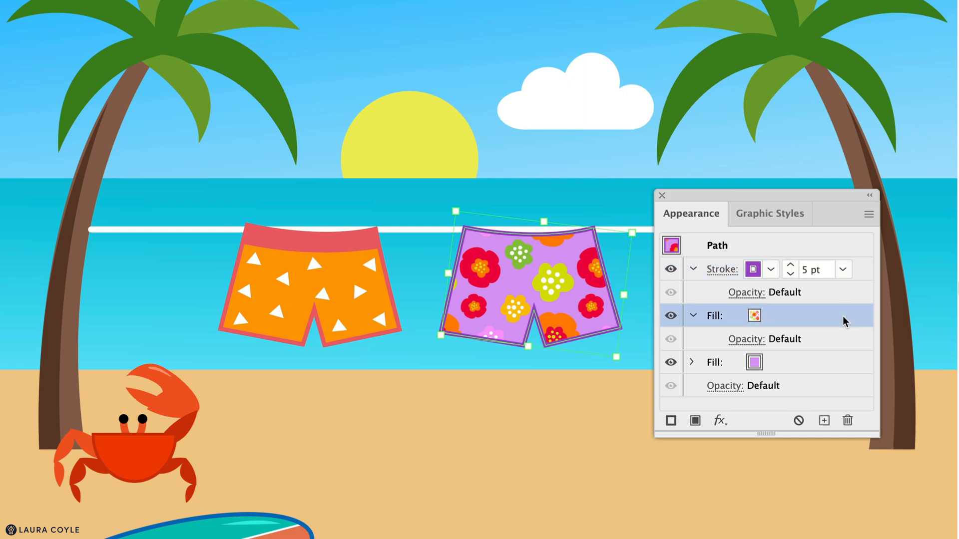
{"action": "left_click", "coordinate": [840, 368]}
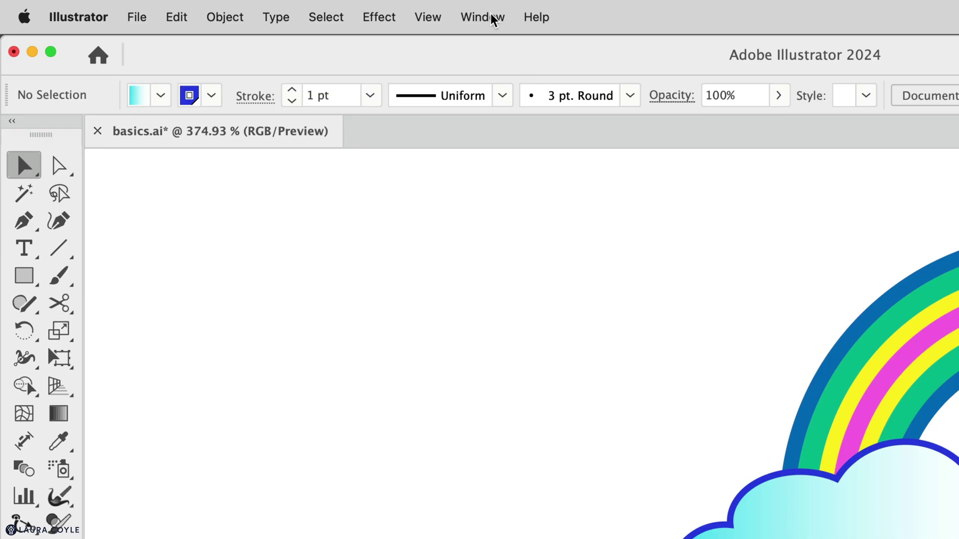
{"action": "left_click", "coordinate": [492, 18]}
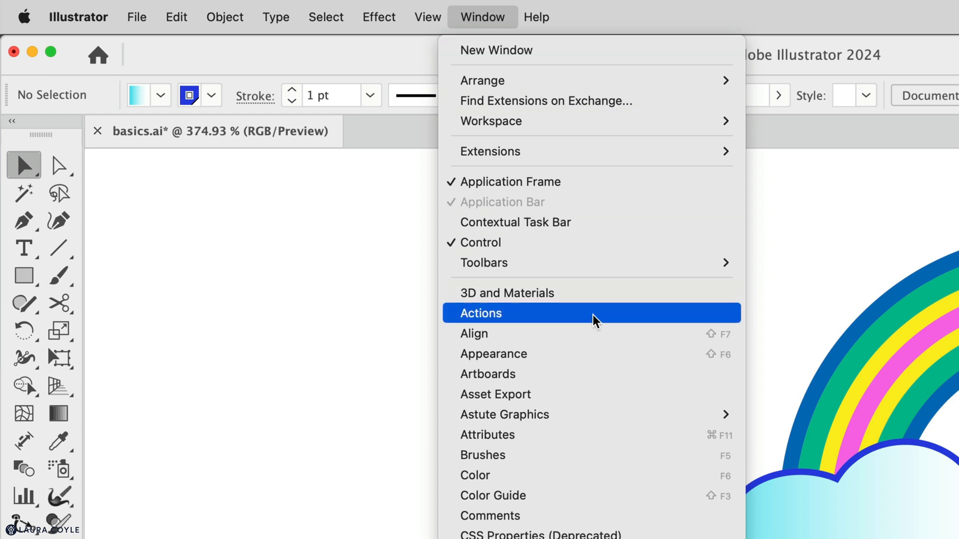
Step: Show the Appearance panel's Graphic Styles and apply 1.Layered Card to the cloud
{"action": "left_click", "coordinate": [607, 356]}
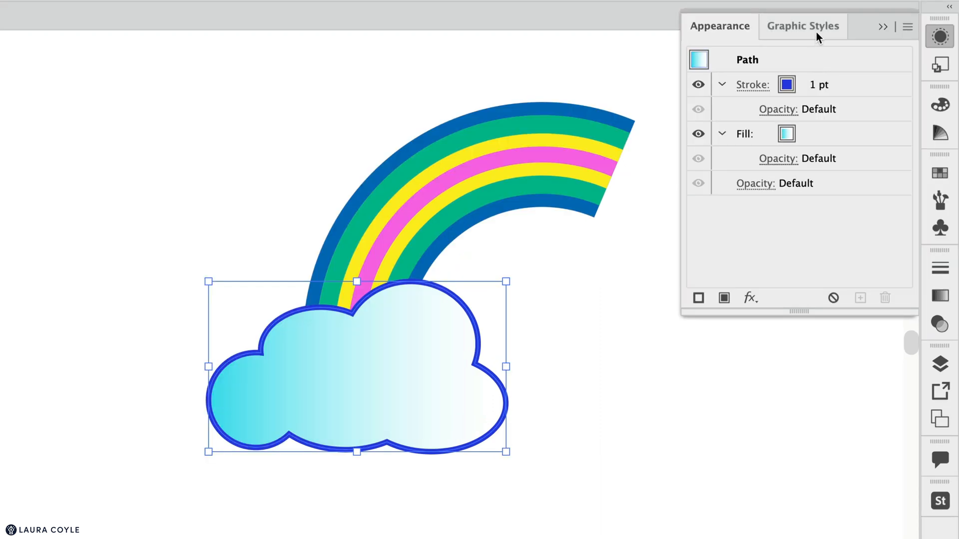
{"action": "left_click", "coordinate": [818, 36]}
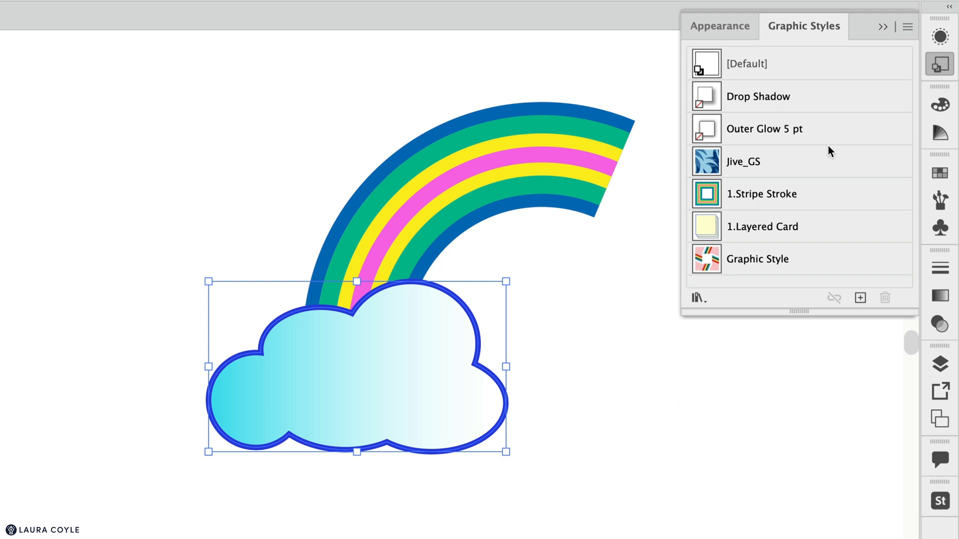
{"action": "left_click", "coordinate": [818, 232]}
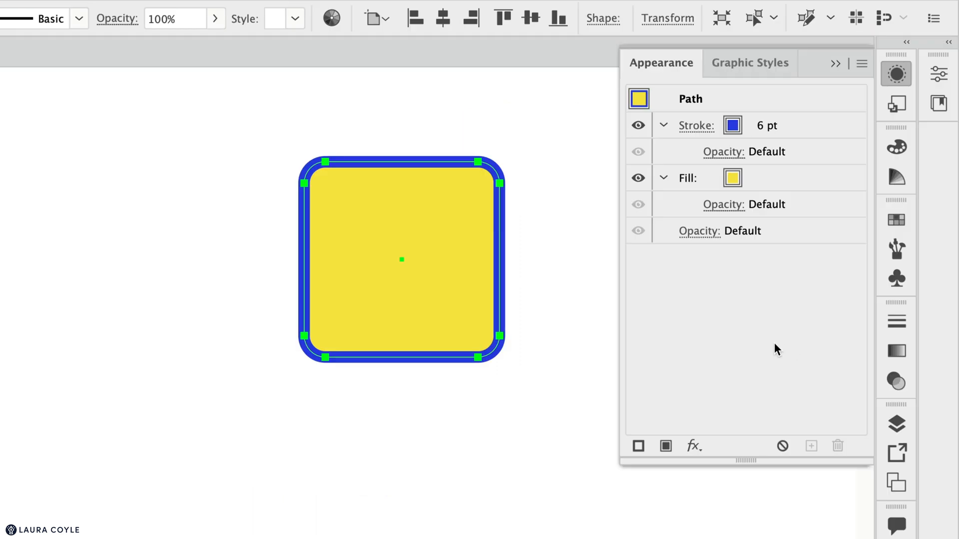
{"action": "left_click", "coordinate": [638, 126]}
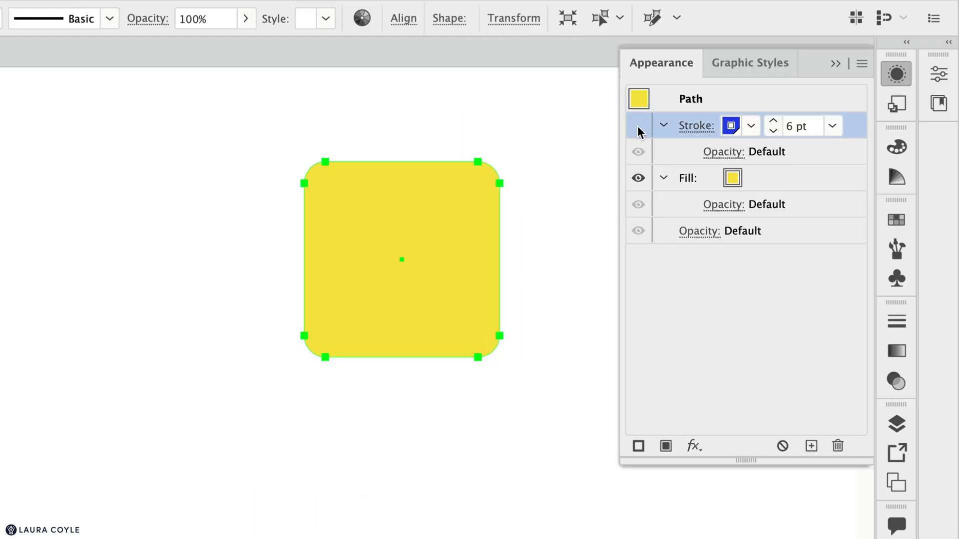
{"action": "left_click", "coordinate": [638, 125]}
{"action": "left_click", "coordinate": [638, 179]}
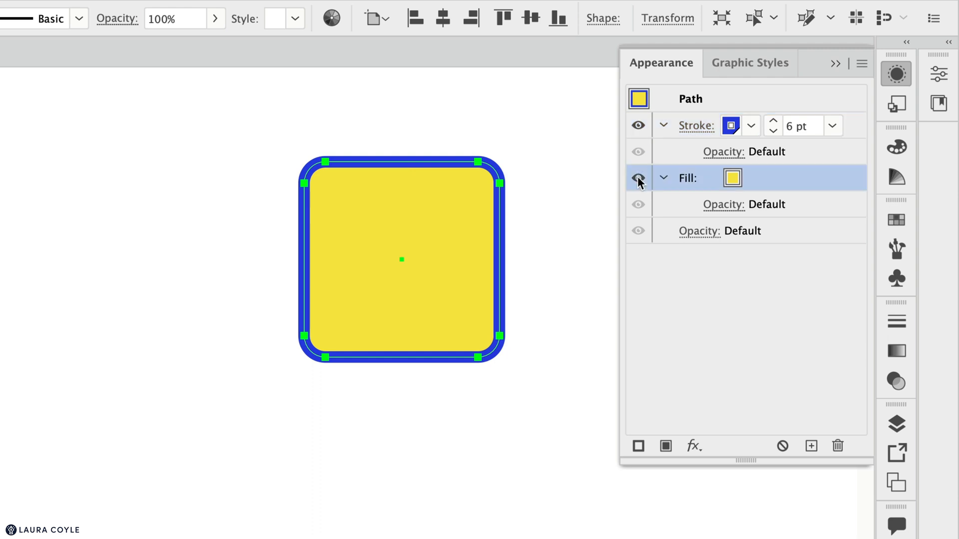
{"action": "left_click", "coordinate": [638, 178]}
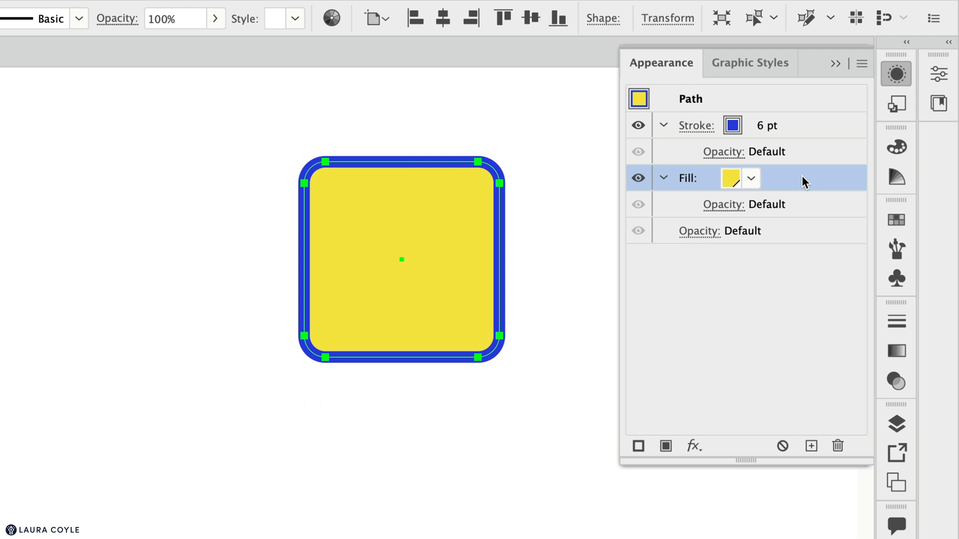
{"action": "left_click_drag", "start_coordinate": [804, 179], "coordinate": [817, 116]}
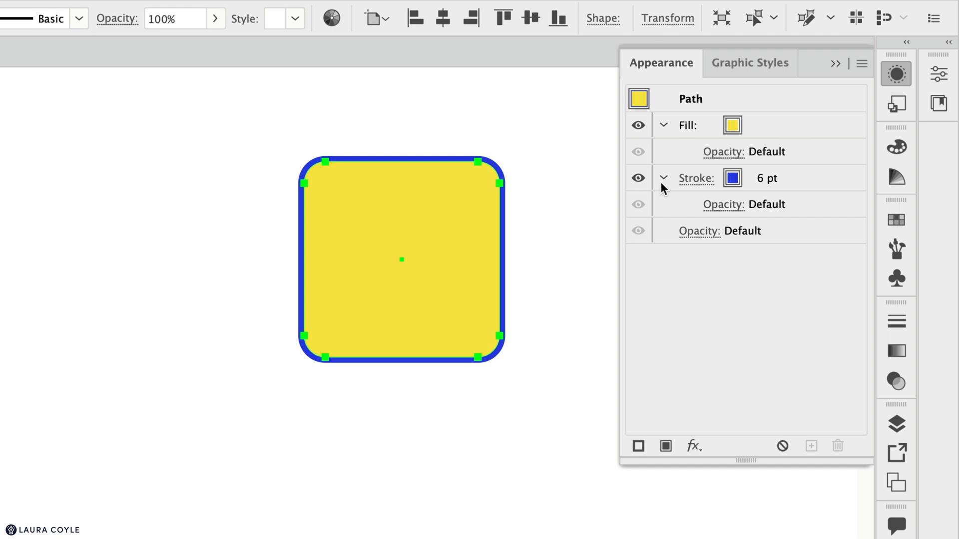
{"action": "left_click", "coordinate": [636, 125]}
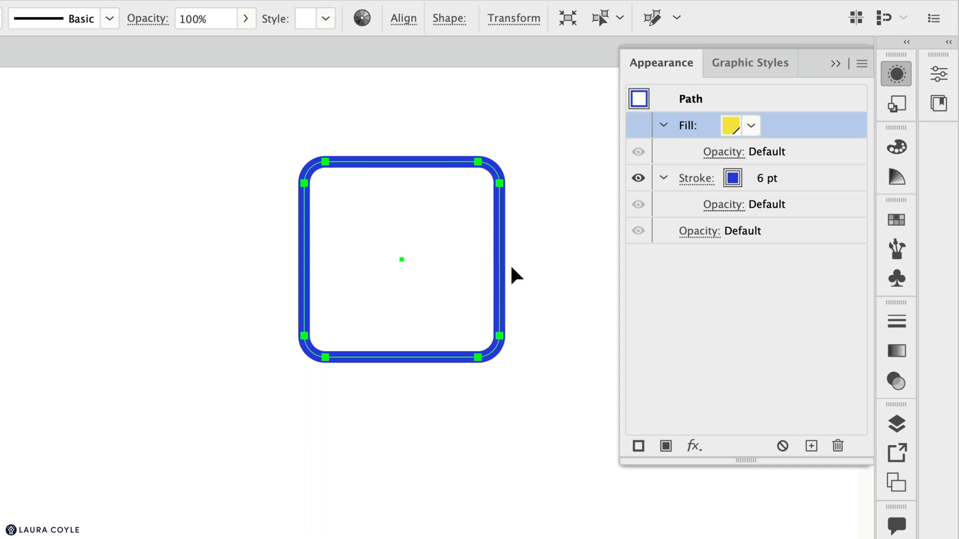
{"action": "left_click", "coordinate": [636, 125]}
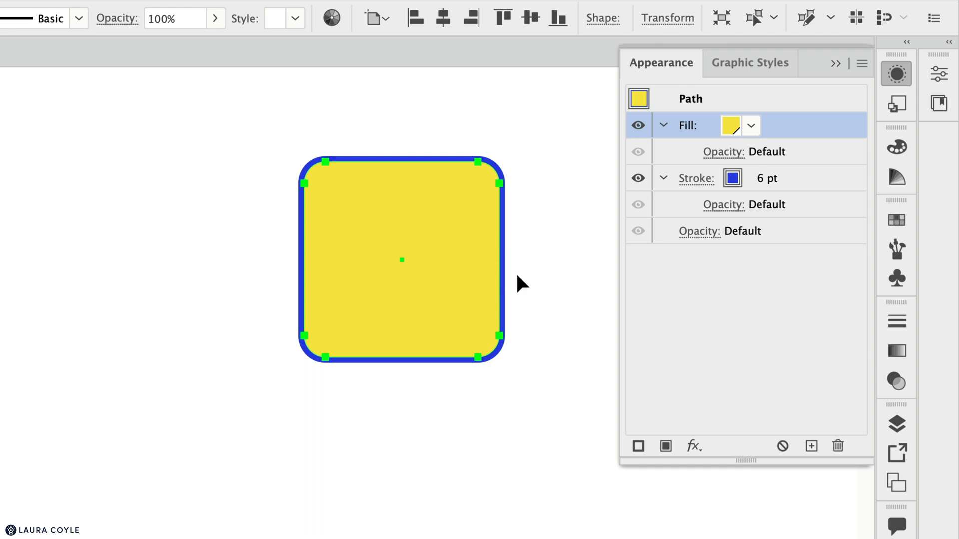
{"action": "left_click_drag", "start_coordinate": [796, 127], "coordinate": [808, 148]}
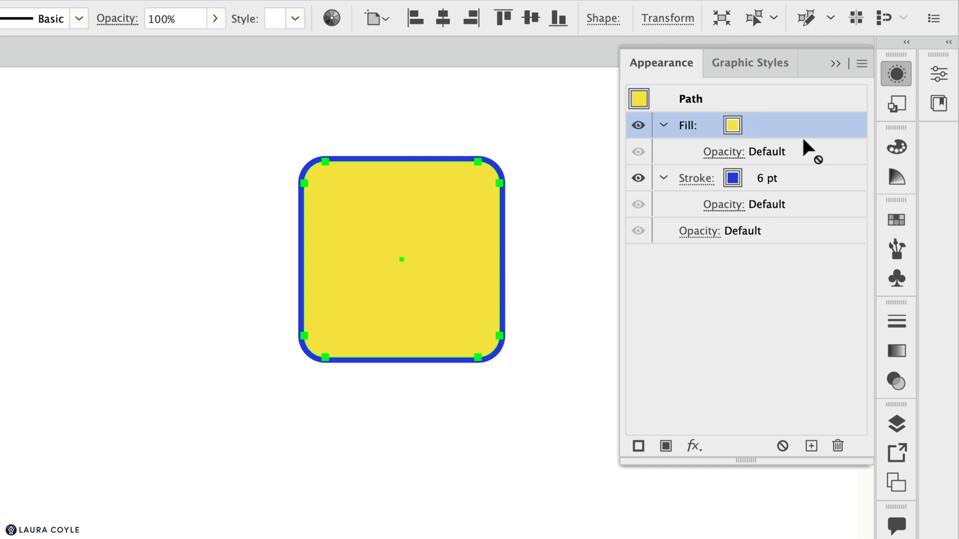
{"action": "left_click_drag", "start_coordinate": [813, 209], "coordinate": [808, 216]}
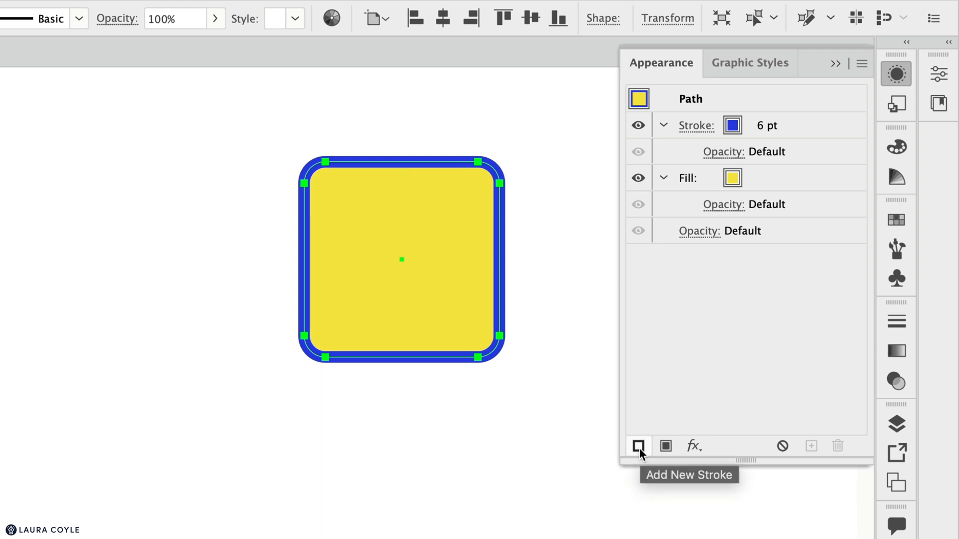
Step: Add a new fill, move it beneath the yellow fill and colour it light cyan
{"action": "left_click", "coordinate": [667, 446]}
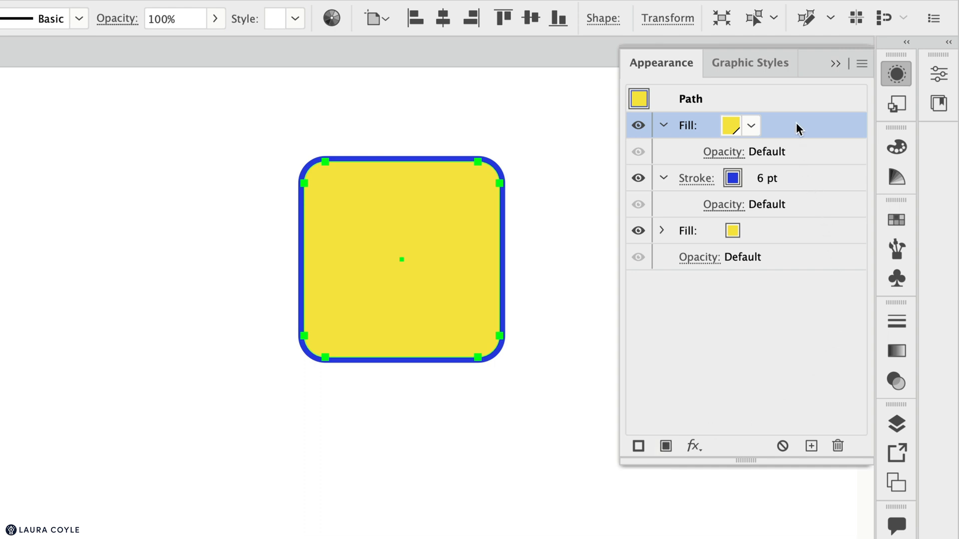
{"action": "left_click_drag", "start_coordinate": [797, 127], "coordinate": [793, 244]}
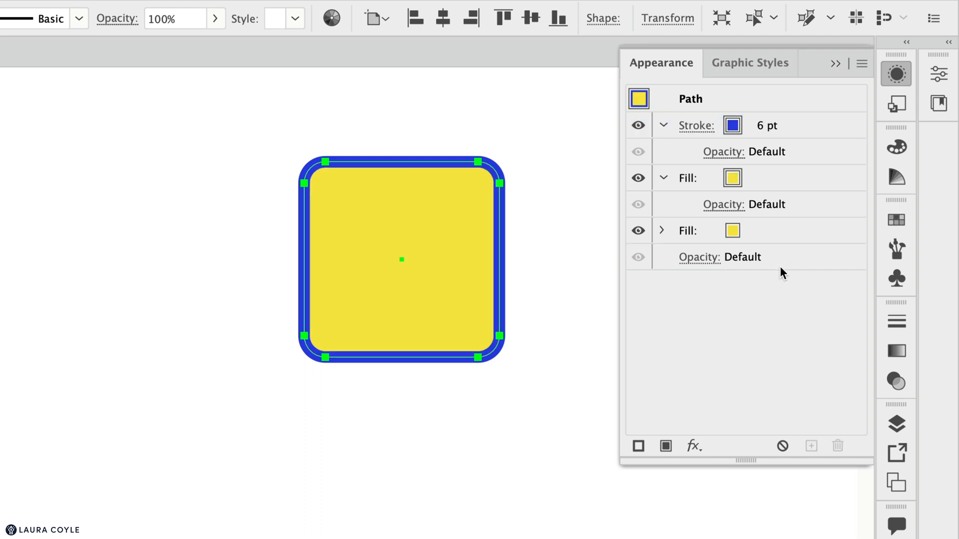
{"action": "left_click", "coordinate": [771, 232]}
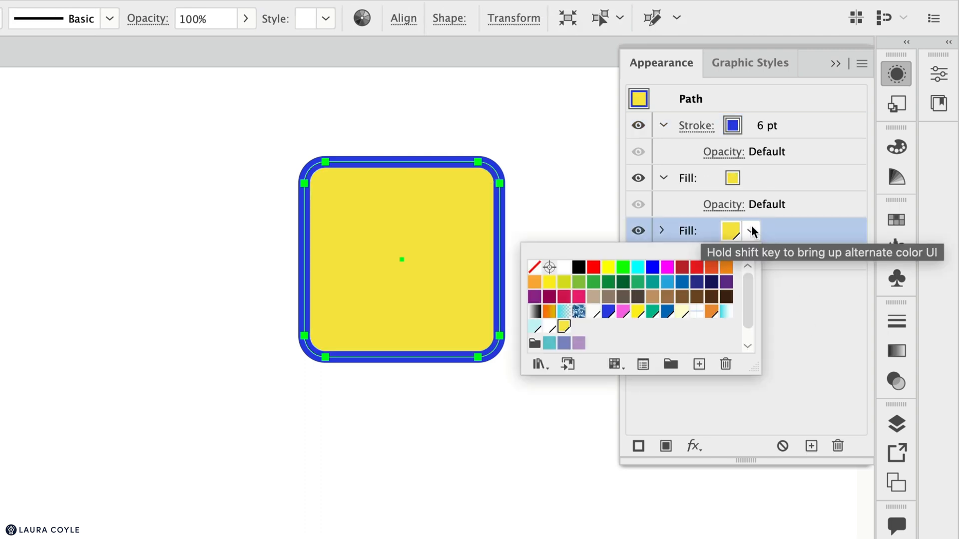
{"action": "left_click", "coordinate": [537, 326]}
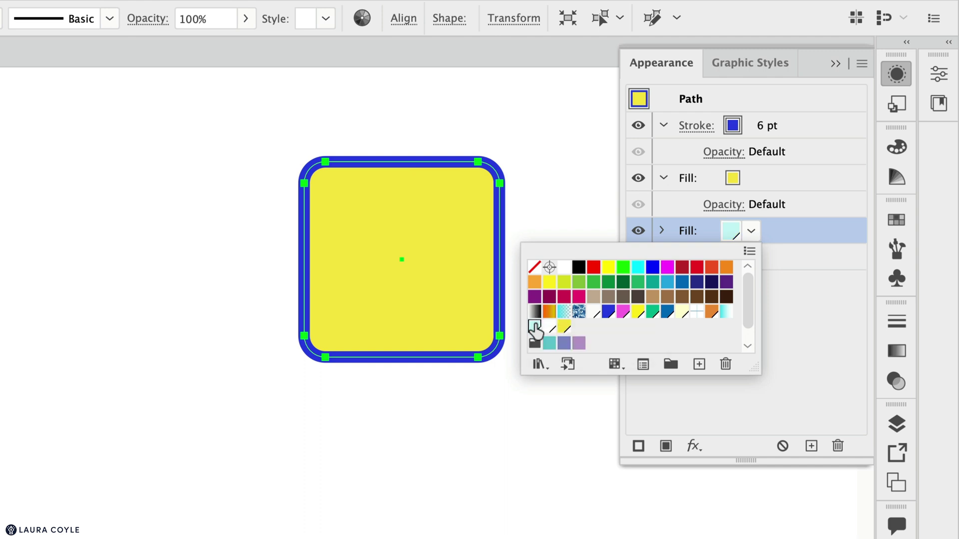
{"action": "left_click", "coordinate": [795, 320]}
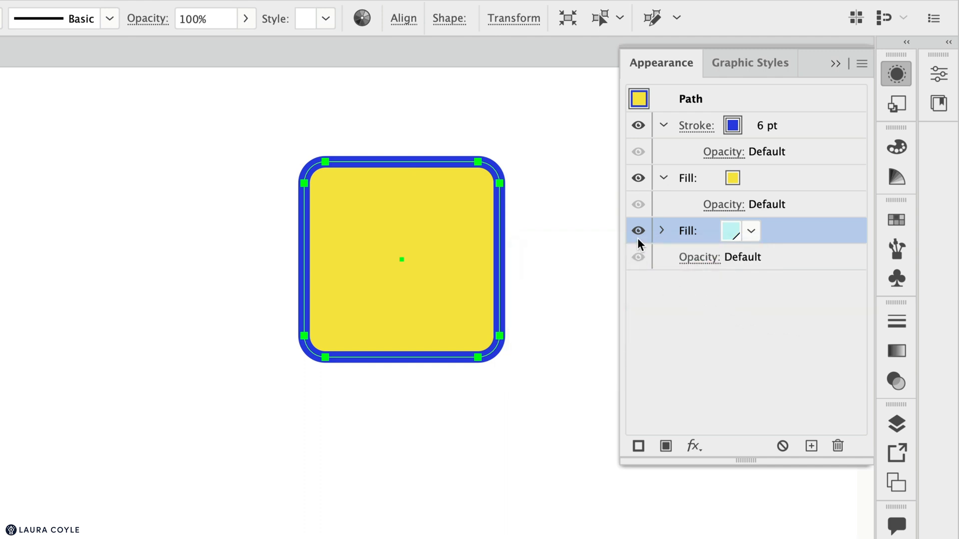
Step: Toggle the yellow fill's visibility to reveal the cyan beneath, then restore it
{"action": "left_click", "coordinate": [796, 179]}
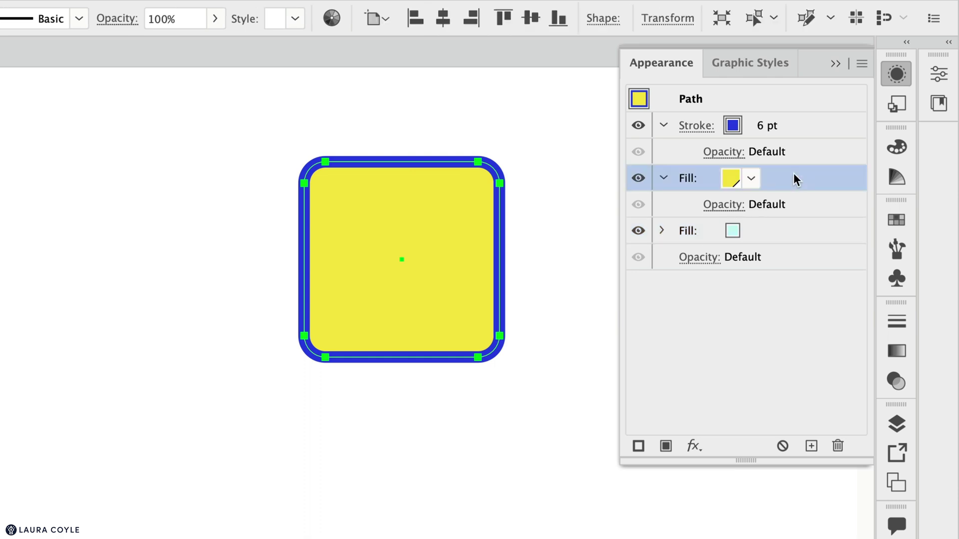
{"action": "left_click", "coordinate": [638, 178]}
{"action": "left_click", "coordinate": [638, 178]}
{"action": "left_click", "coordinate": [776, 318]}
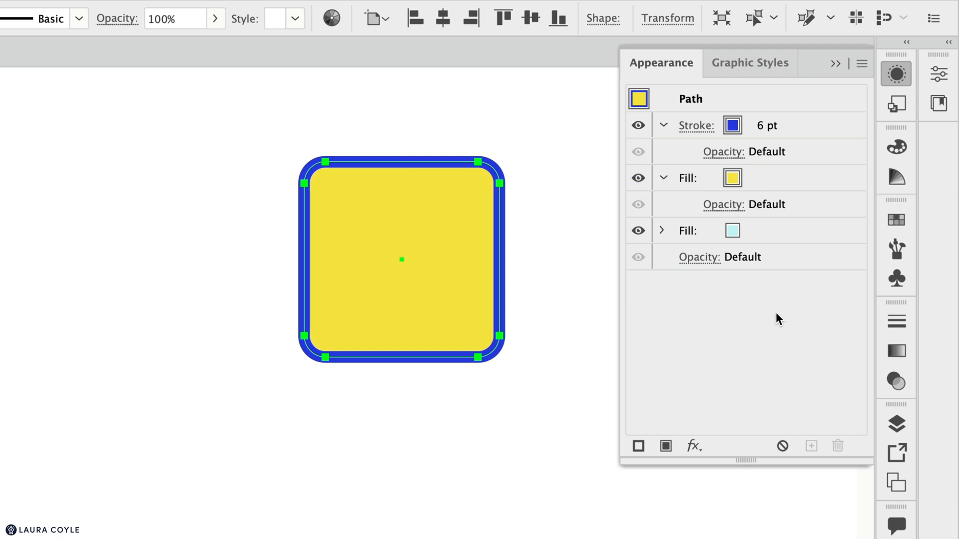
Step: Add a Stylize > Drop Shadow effect to the square with default settings
{"action": "left_click", "coordinate": [696, 447]}
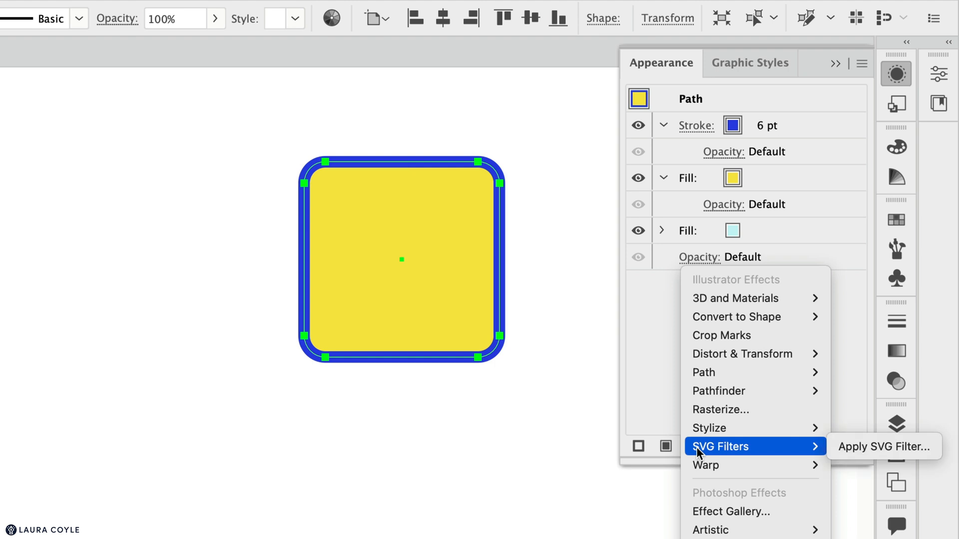
{"action": "mouse_move", "coordinate": [712, 428]}
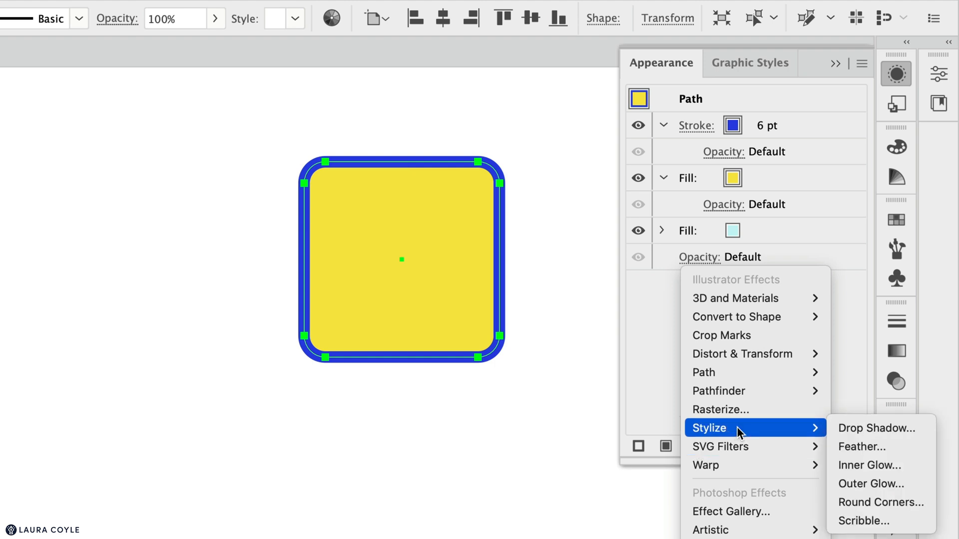
{"action": "left_click", "coordinate": [918, 429]}
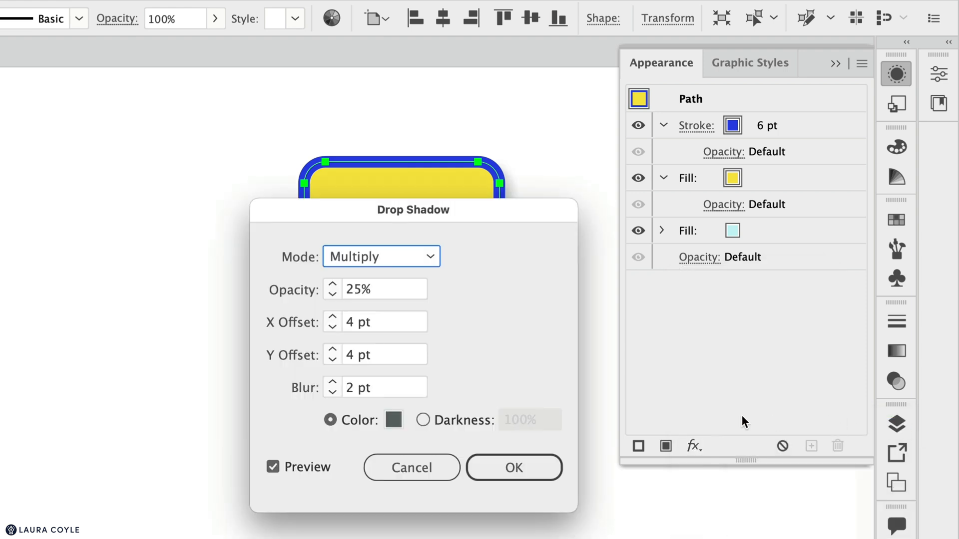
{"action": "left_click", "coordinate": [550, 463]}
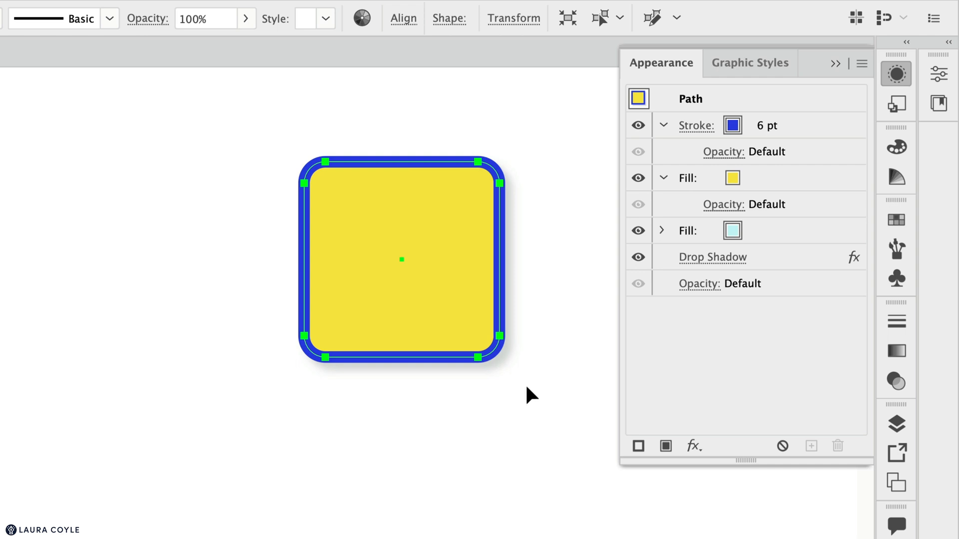
Step: Clear the square's appearance, undo it, then duplicate the Drop Shadow effect for a deeper shadow
{"action": "left_click", "coordinate": [785, 446]}
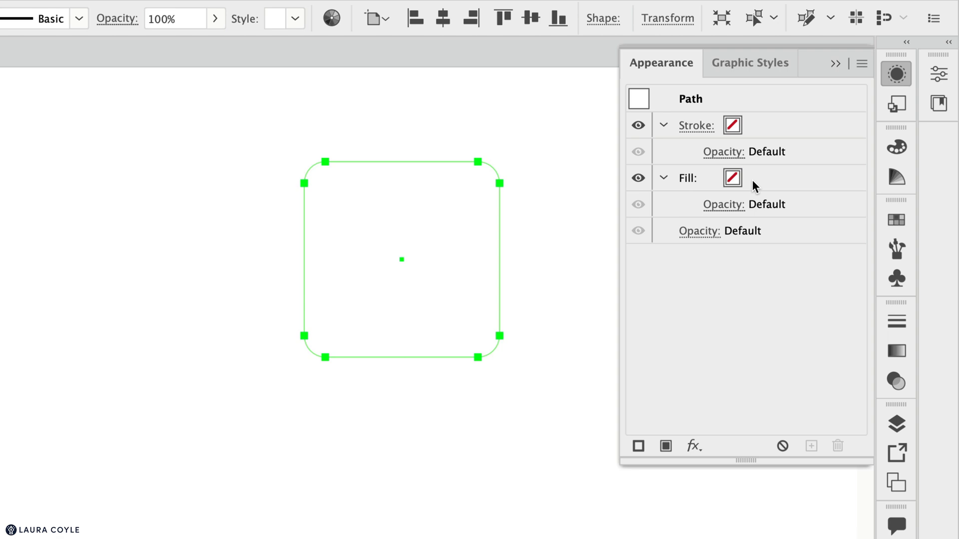
{"action": "key", "text": "ctrl+z"}
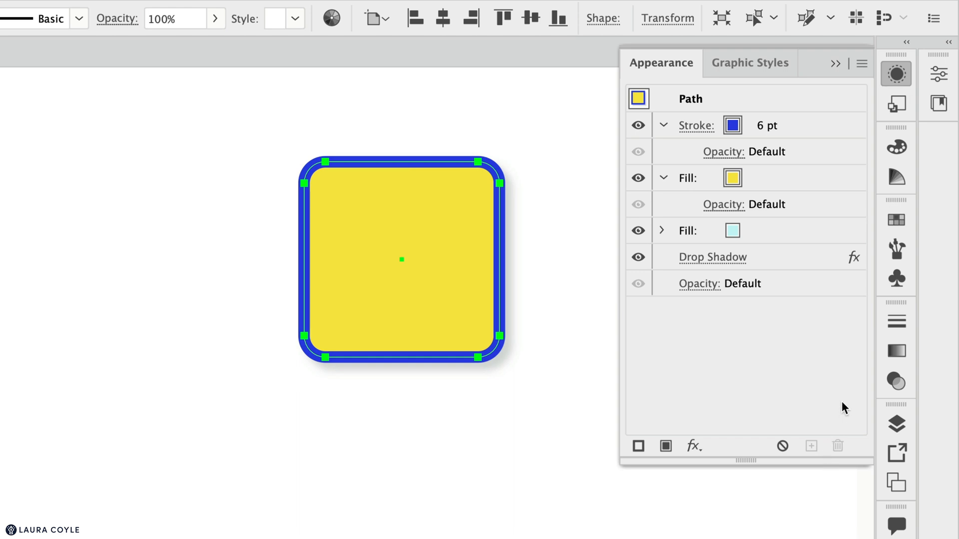
{"action": "left_click", "coordinate": [809, 259]}
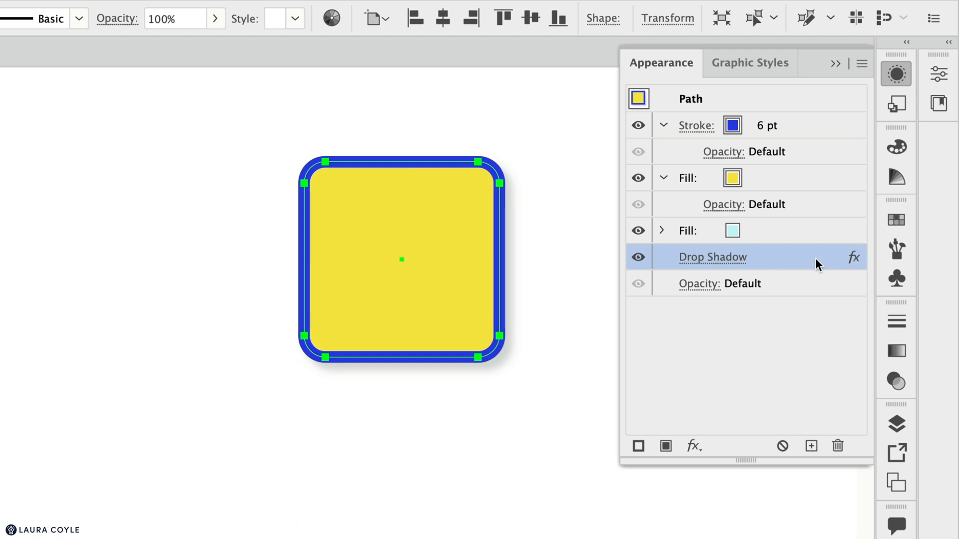
{"action": "left_click", "coordinate": [811, 448]}
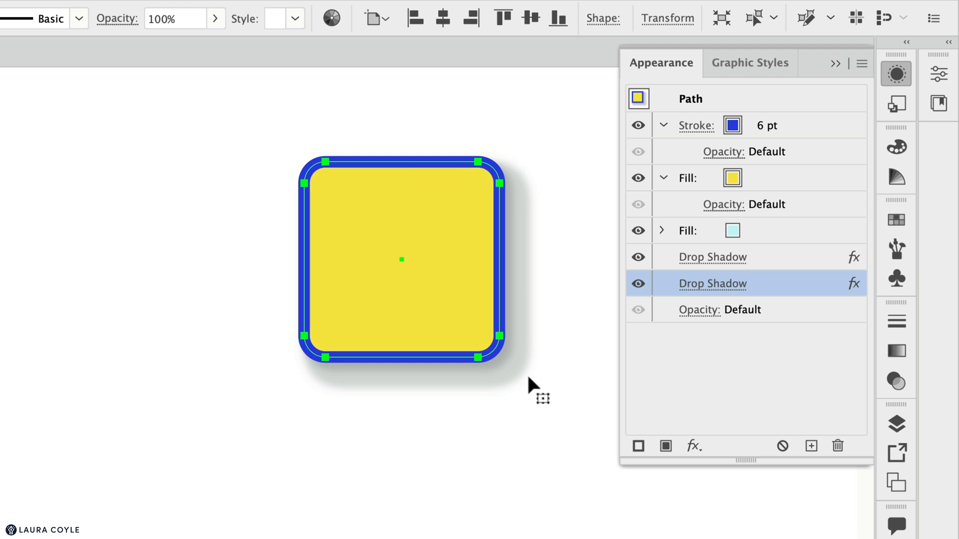
Step: Drag the first Drop Shadow up and nest it under the Stroke row
{"action": "left_click", "coordinate": [639, 256]}
{"action": "left_click", "coordinate": [638, 256]}
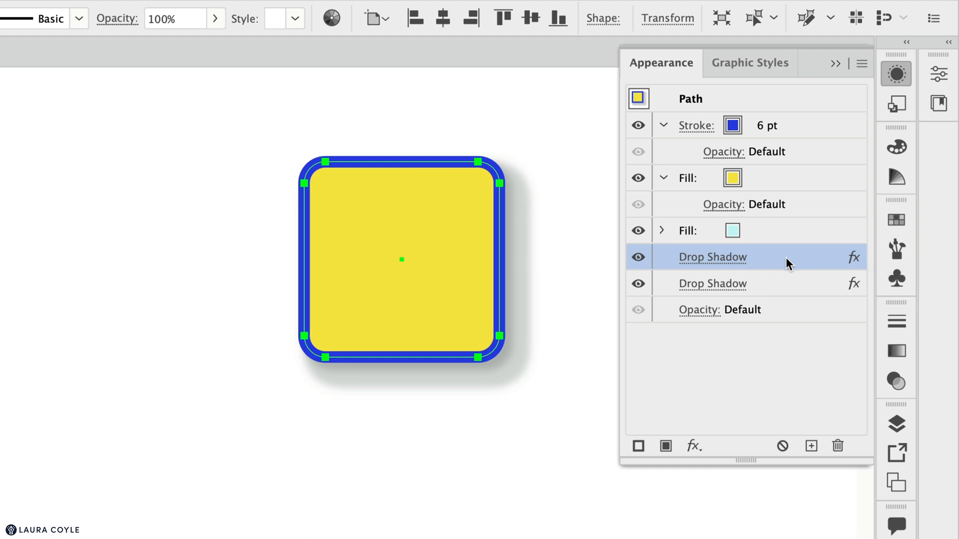
{"action": "left_click_drag", "start_coordinate": [786, 256], "coordinate": [793, 127]}
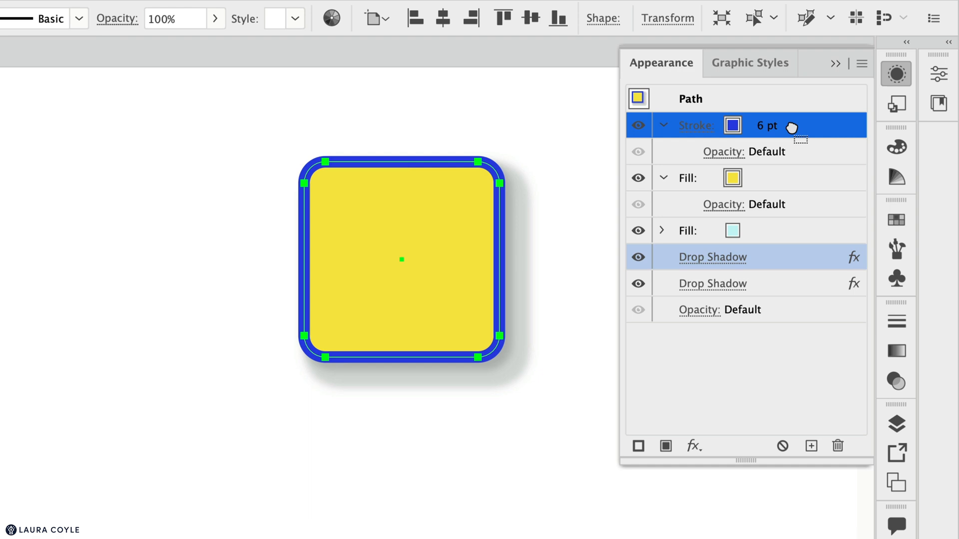
{"action": "left_click_drag", "start_coordinate": [791, 127], "coordinate": [793, 130]}
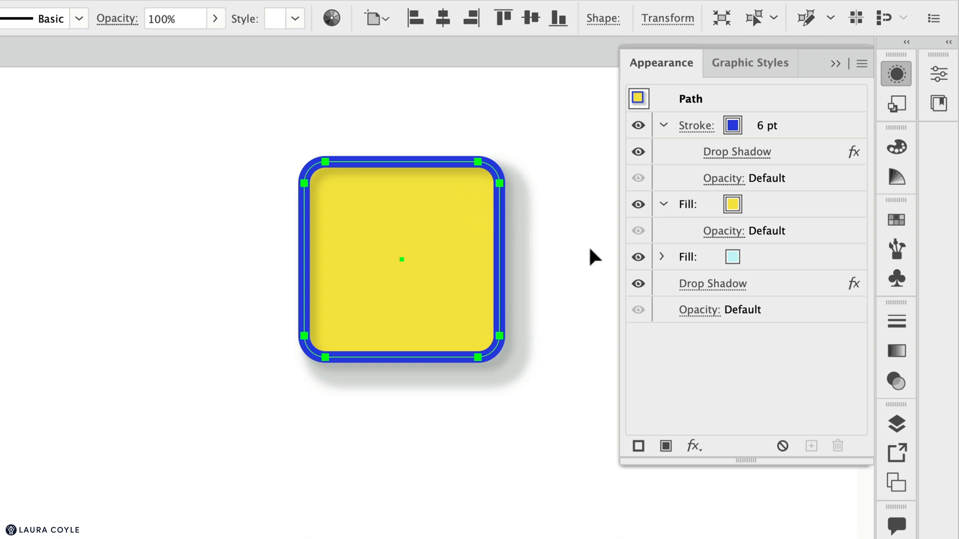
Step: Review the stroke, yellow fill and object-level Drop Shadow rows, then deselect
{"action": "left_click", "coordinate": [847, 120]}
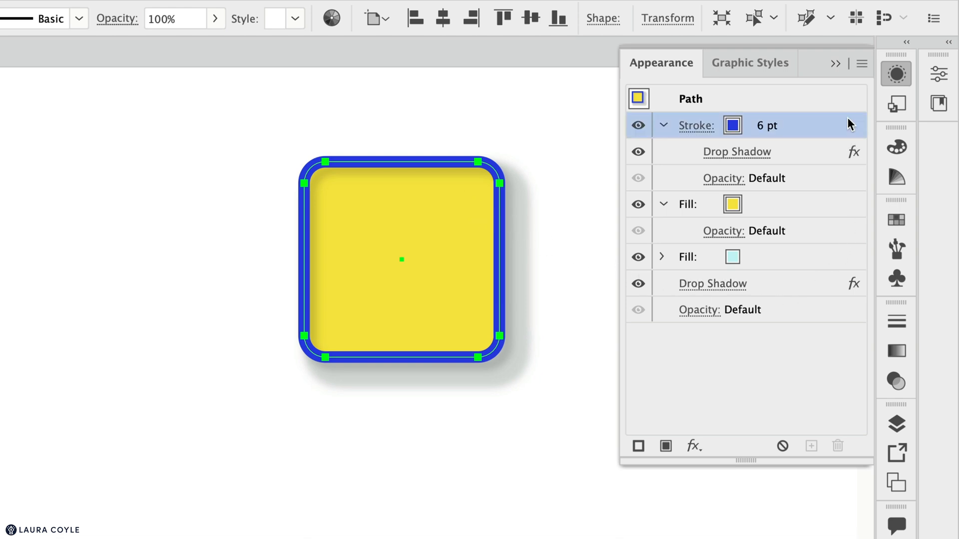
{"action": "left_click", "coordinate": [860, 203]}
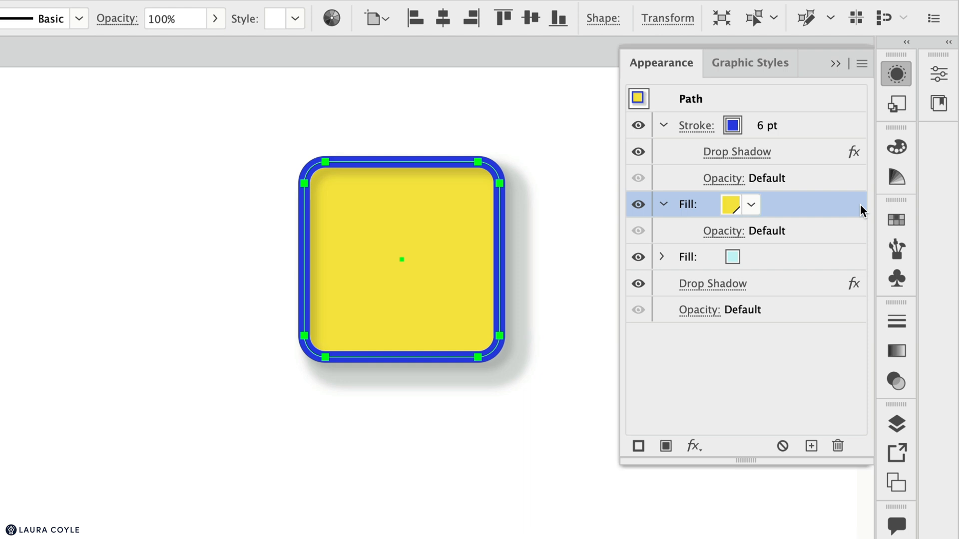
{"action": "left_click", "coordinate": [821, 289]}
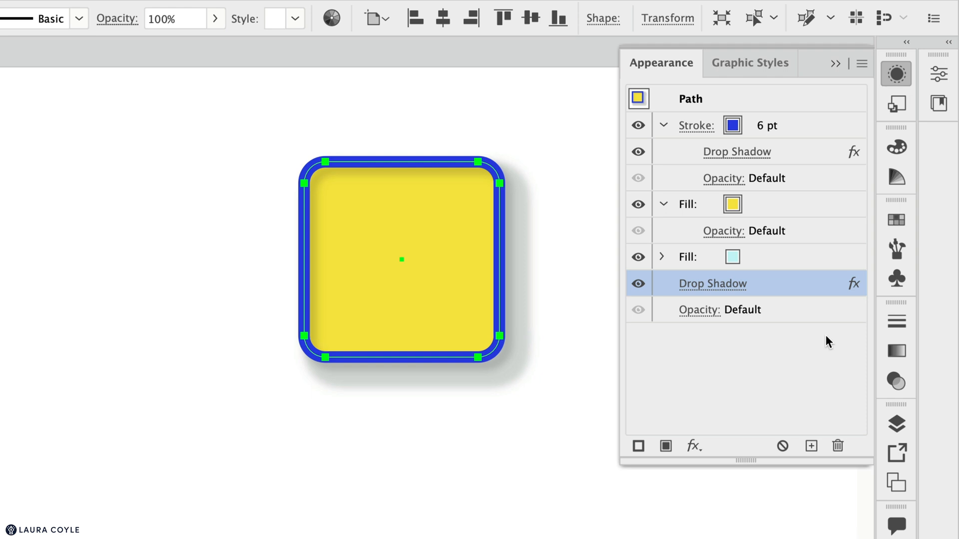
{"action": "left_click", "coordinate": [816, 205]}
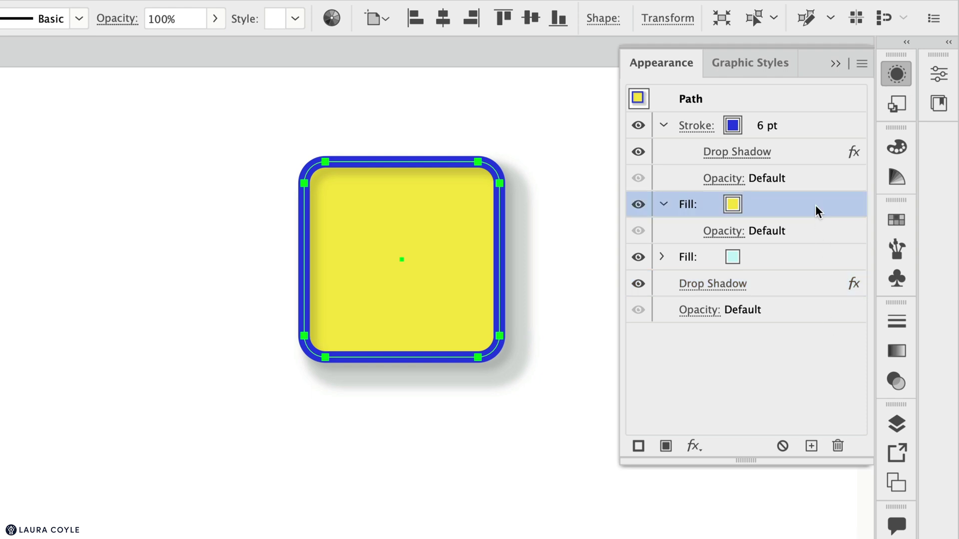
{"action": "left_click", "coordinate": [821, 129]}
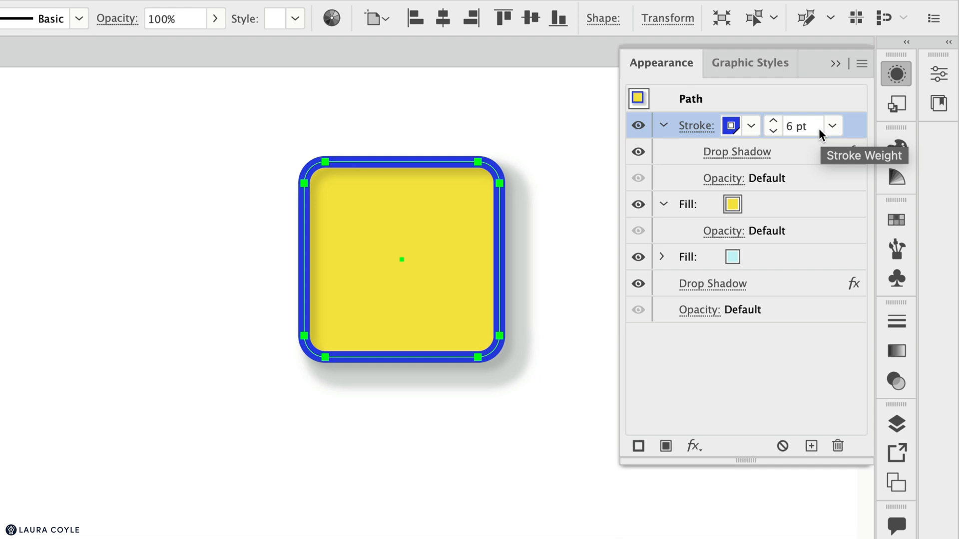
{"action": "left_click", "coordinate": [751, 370]}
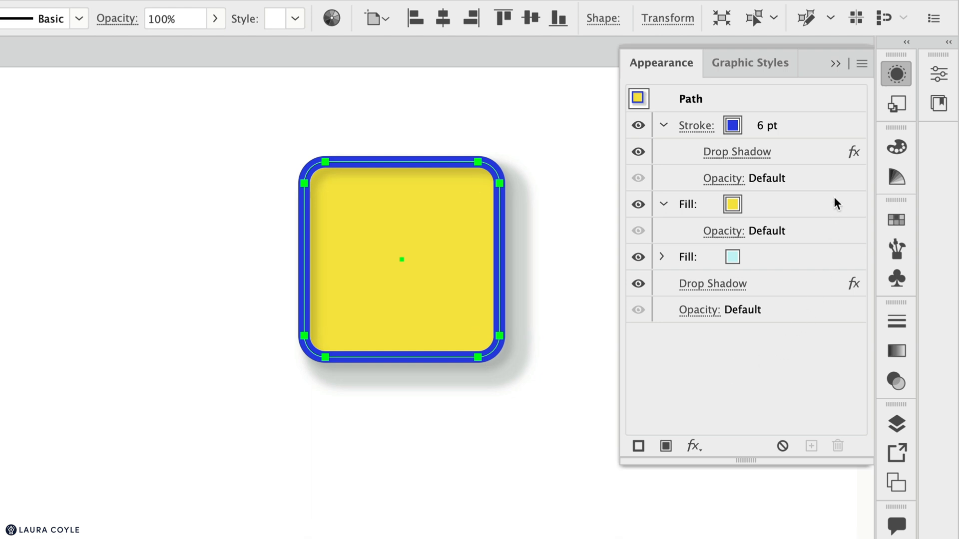
Step: Delete the Drop Shadow nested under the stroke and open the Appearance panel menu
{"action": "left_click", "coordinate": [810, 151]}
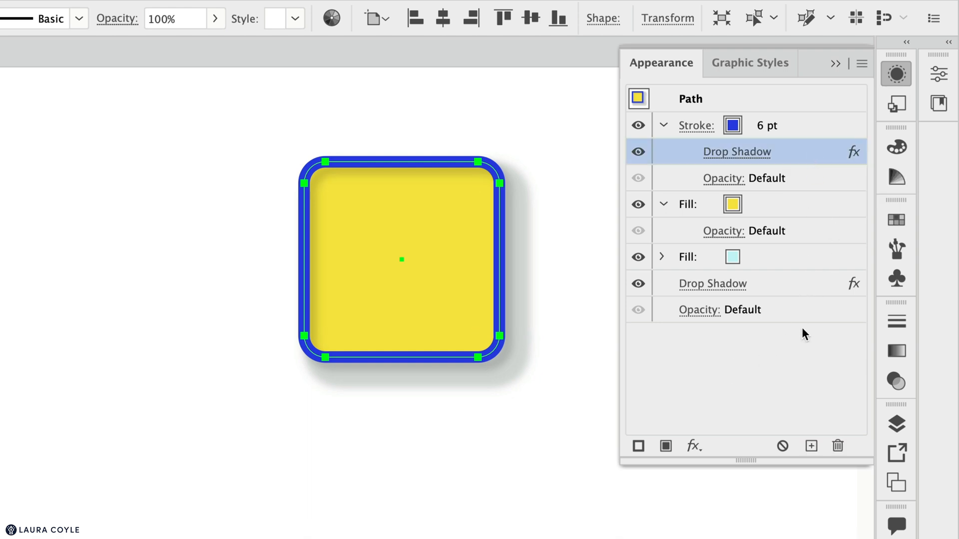
{"action": "left_click", "coordinate": [838, 446]}
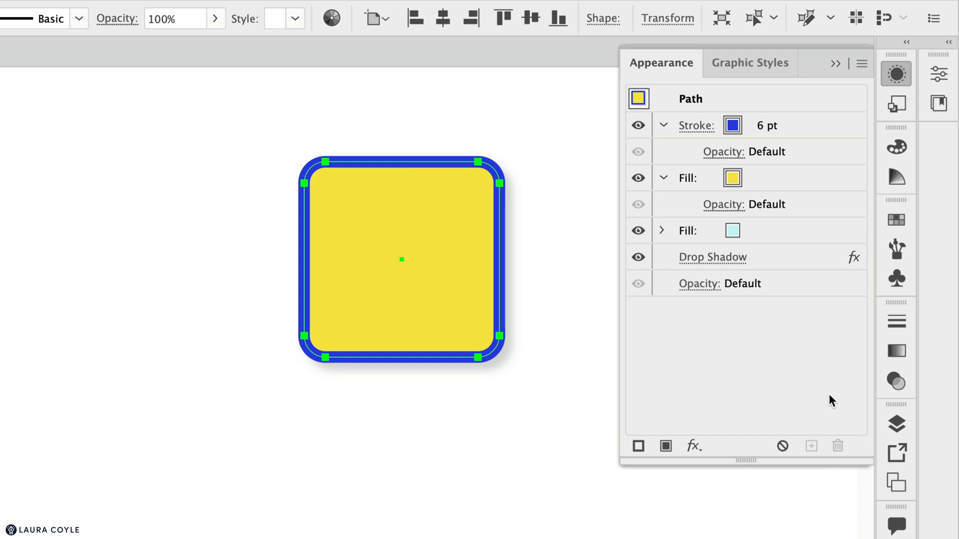
{"action": "left_click", "coordinate": [861, 65]}
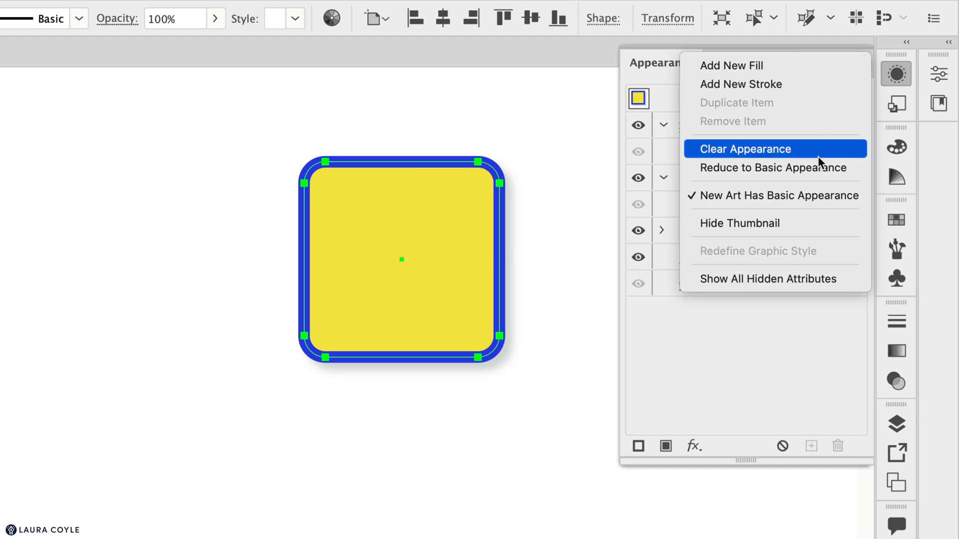
Step: Reduce the rounded square to a basic appearance of one stroke and one fill
{"action": "left_click", "coordinate": [852, 171]}
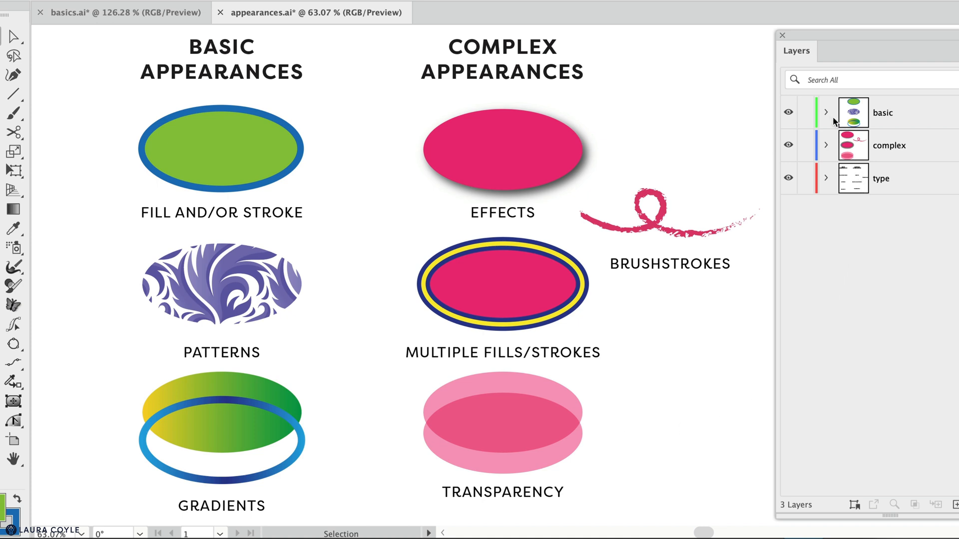
Step: Expand the basic and complex layers to reveal their paths
{"action": "left_click", "coordinate": [825, 112]}
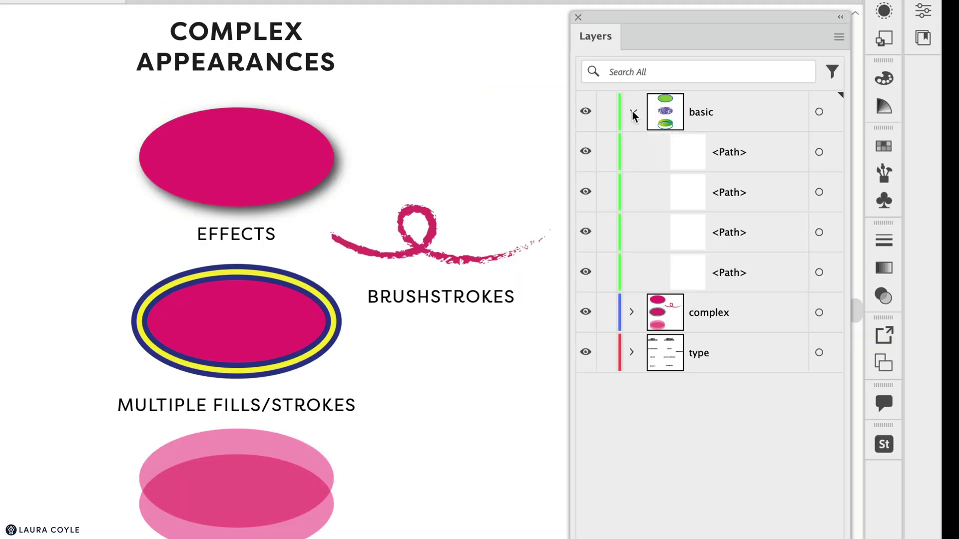
{"action": "left_click", "coordinate": [632, 312]}
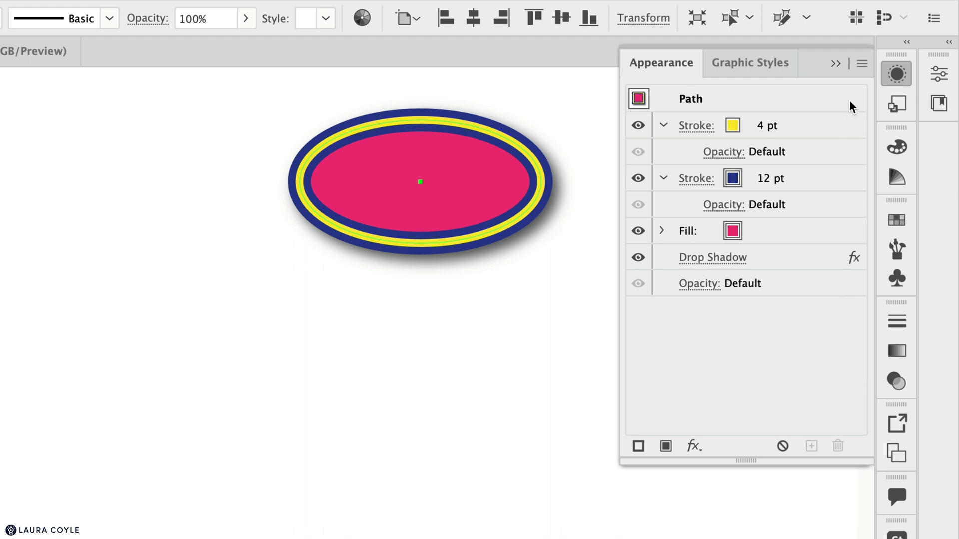
Step: Toggle New Art Has Basic Appearance so new artwork inherits the ellipse's double stroke, fill and shadow
{"action": "left_click", "coordinate": [861, 65]}
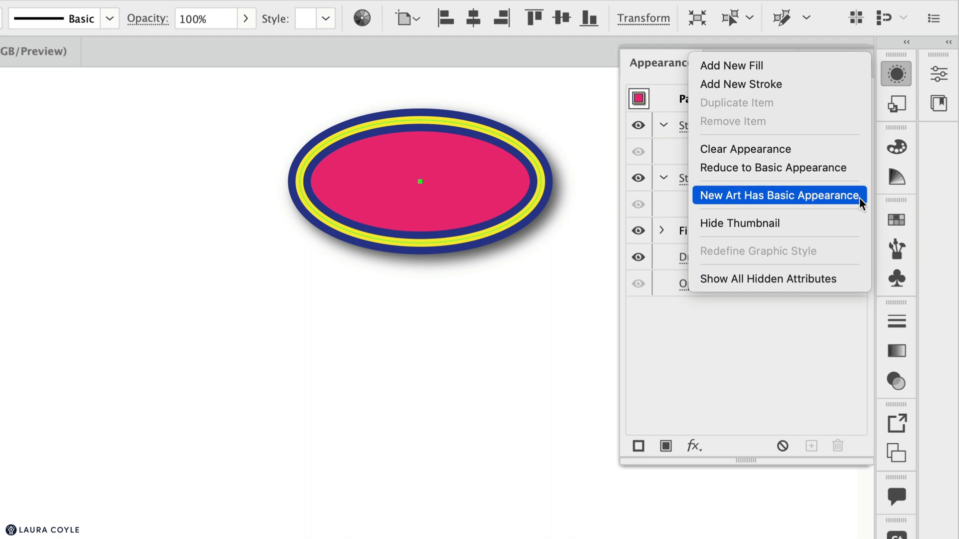
{"action": "left_click", "coordinate": [859, 196]}
{"action": "left_click", "coordinate": [862, 65]}
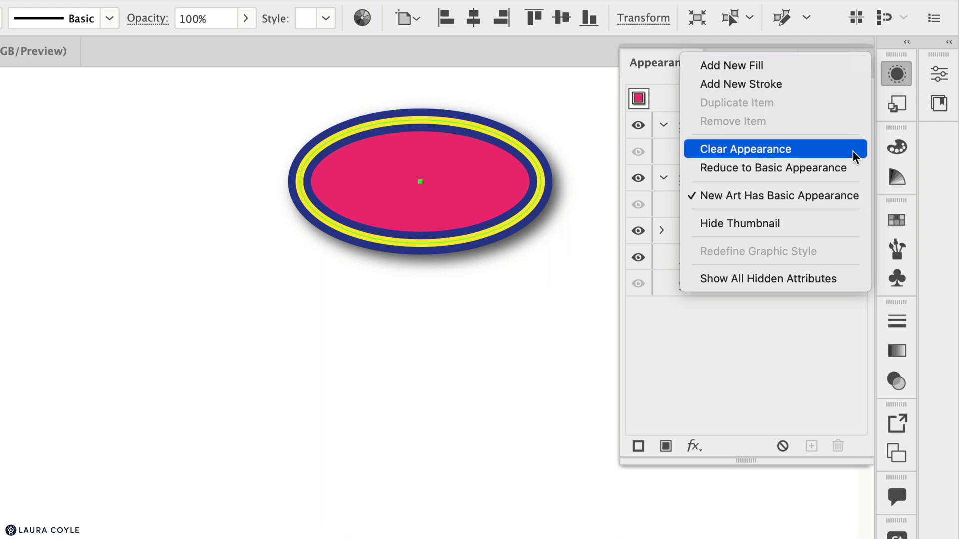
{"action": "left_click", "coordinate": [853, 200]}
{"action": "left_click", "coordinate": [862, 65]}
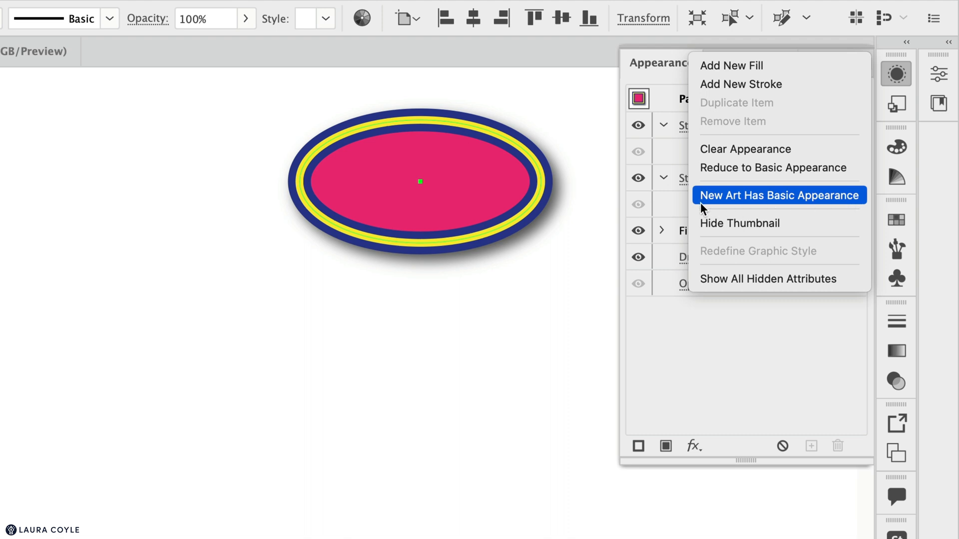
{"action": "left_click", "coordinate": [675, 215]}
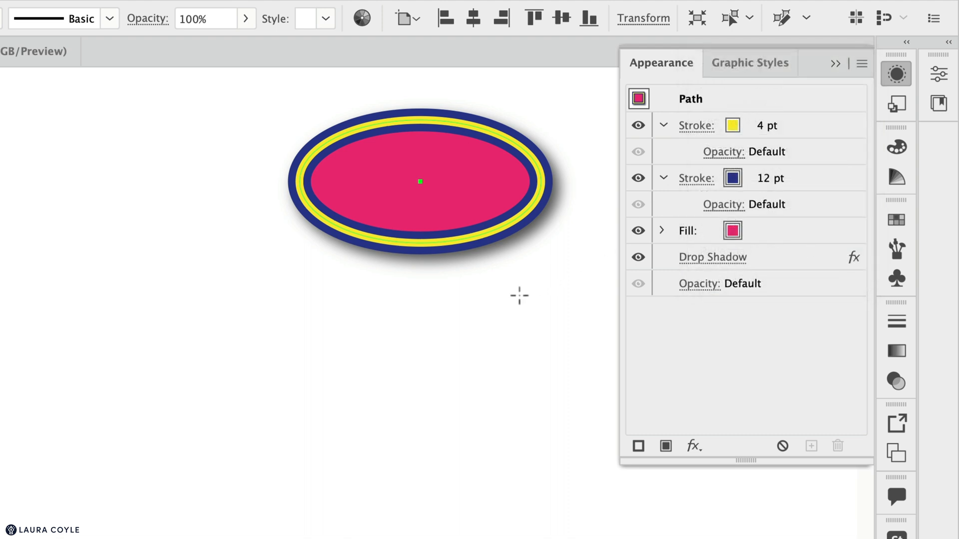
Step: Draw two rectangles and a diagonal line that inherit the ellipse's full look
{"action": "left_click_drag", "start_coordinate": [174, 252], "coordinate": [295, 390]}
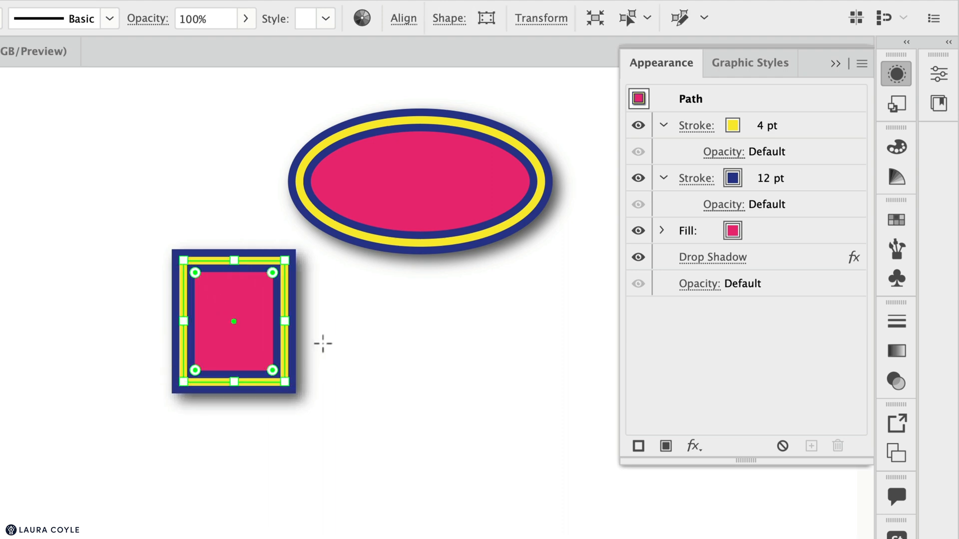
{"action": "mouse_move", "coordinate": [325, 299]}
{"action": "left_mouse_down"}
{"action": "mouse_move", "coordinate": [411, 455]}
{"action": "mouse_move", "coordinate": [433, 465]}
{"action": "left_mouse_up"}
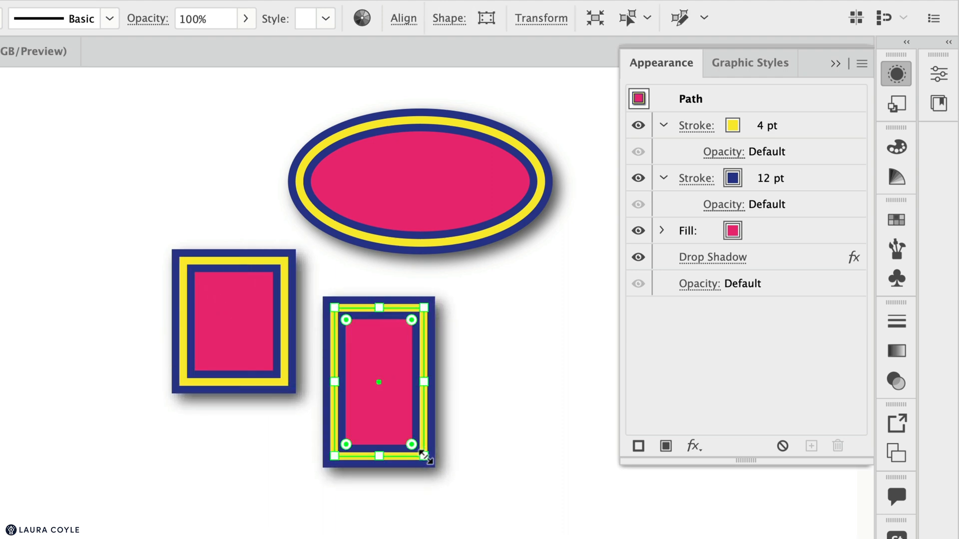
{"action": "left_click_drag", "start_coordinate": [561, 256], "coordinate": [485, 354]}
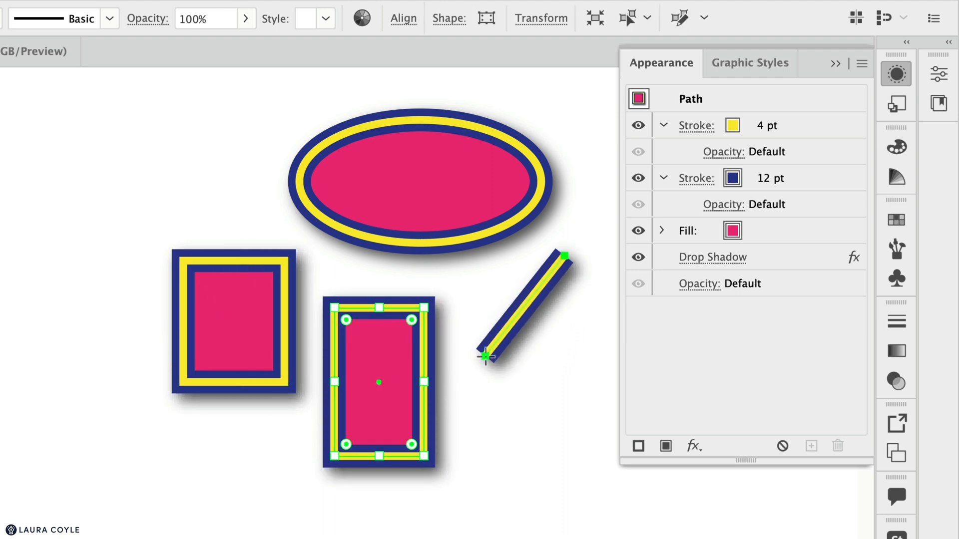
{"action": "left_click_drag", "start_coordinate": [578, 353], "coordinate": [509, 439]}
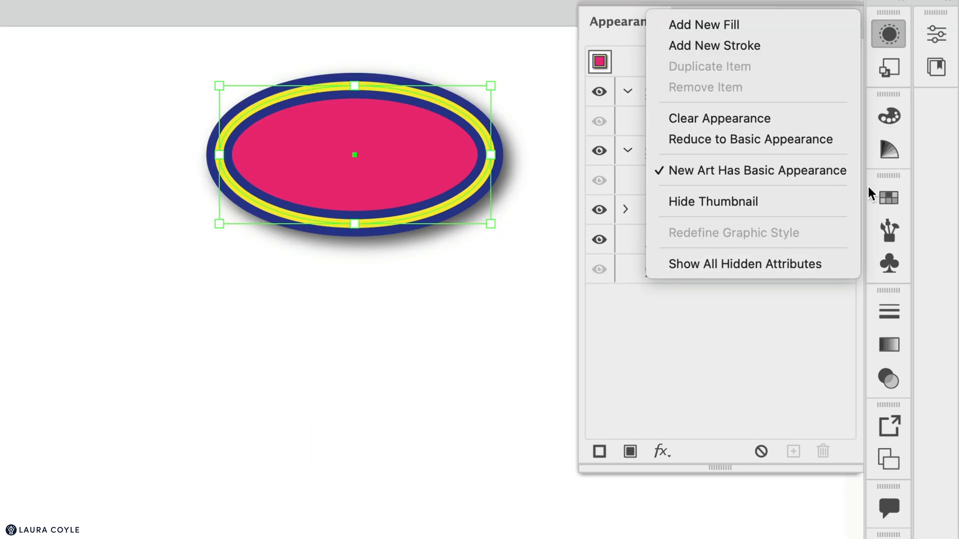
Step: Draw two rectangles carrying only the 12 pt navy stroke and pink fill, then return to selection
{"action": "left_click", "coordinate": [870, 194]}
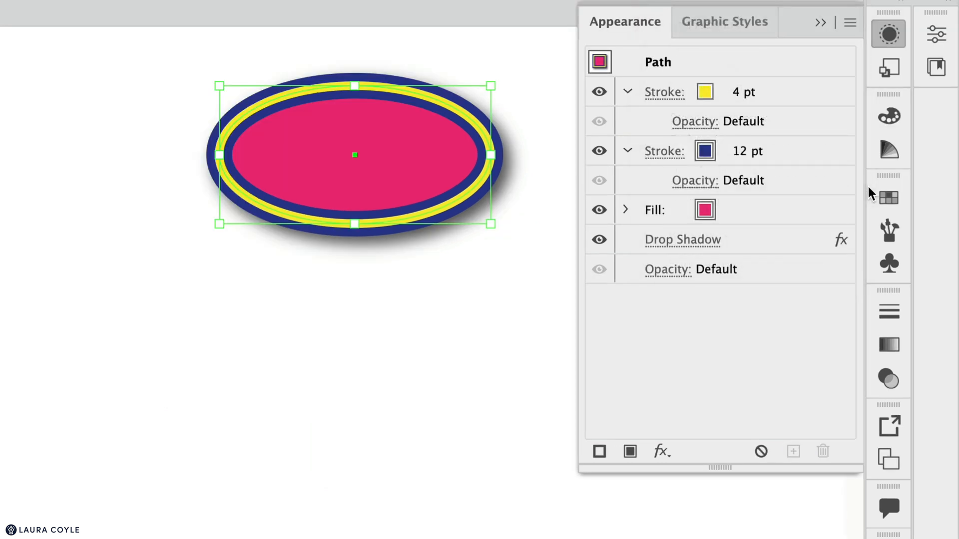
{"action": "left_click_drag", "start_coordinate": [84, 240], "coordinate": [207, 422]}
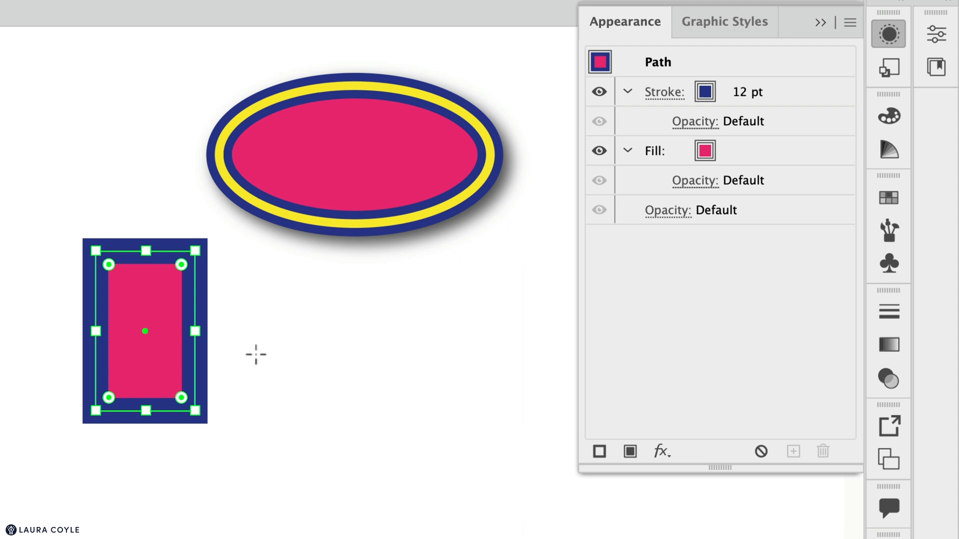
{"action": "left_click_drag", "start_coordinate": [276, 289], "coordinate": [518, 413]}
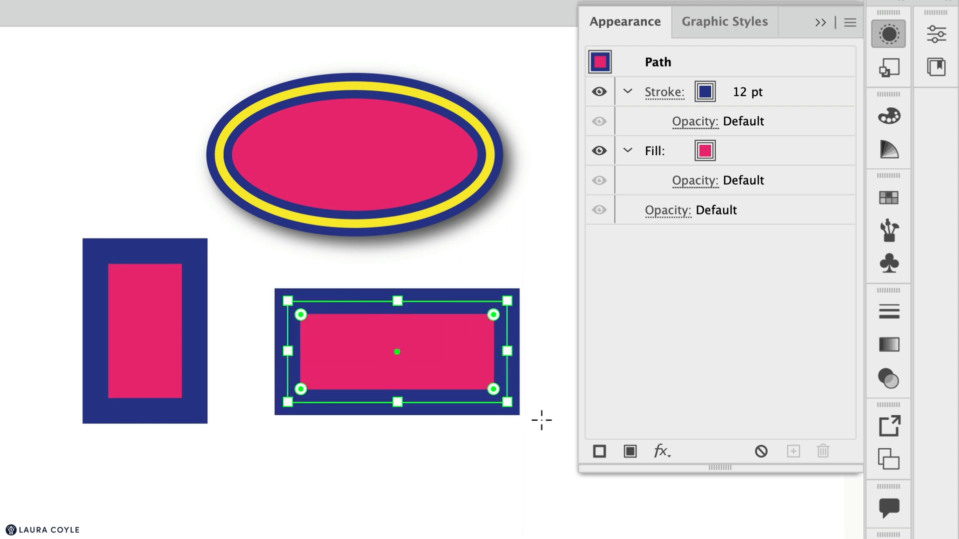
{"action": "key", "text": "v"}
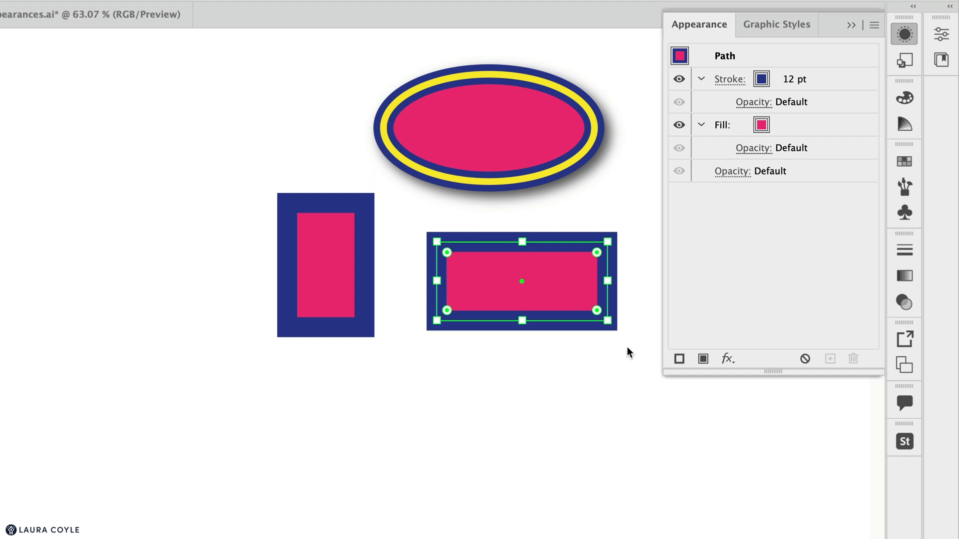
Step: Apply the green Scribble 8 style from the Scribble Effects library to the wide rectangle
{"action": "left_click", "coordinate": [797, 30]}
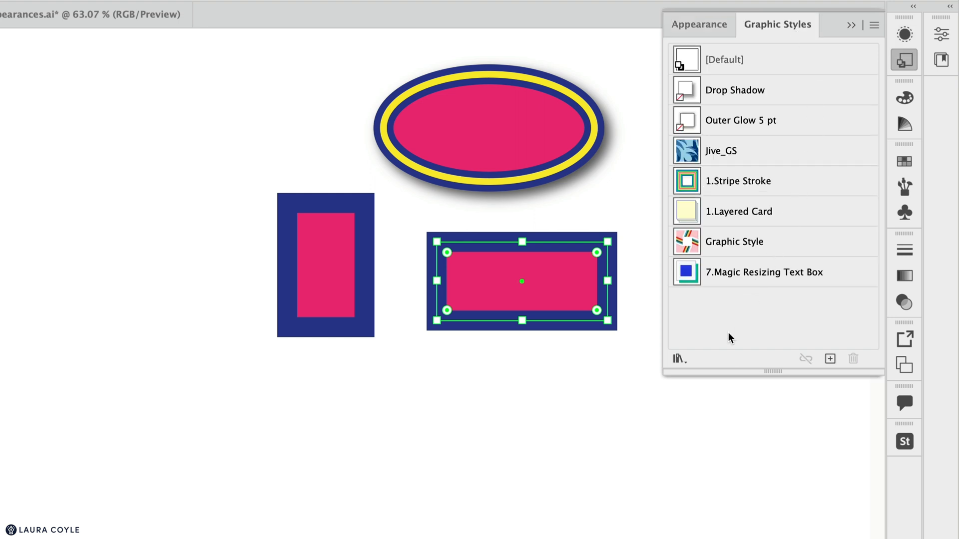
{"action": "left_click", "coordinate": [679, 359]}
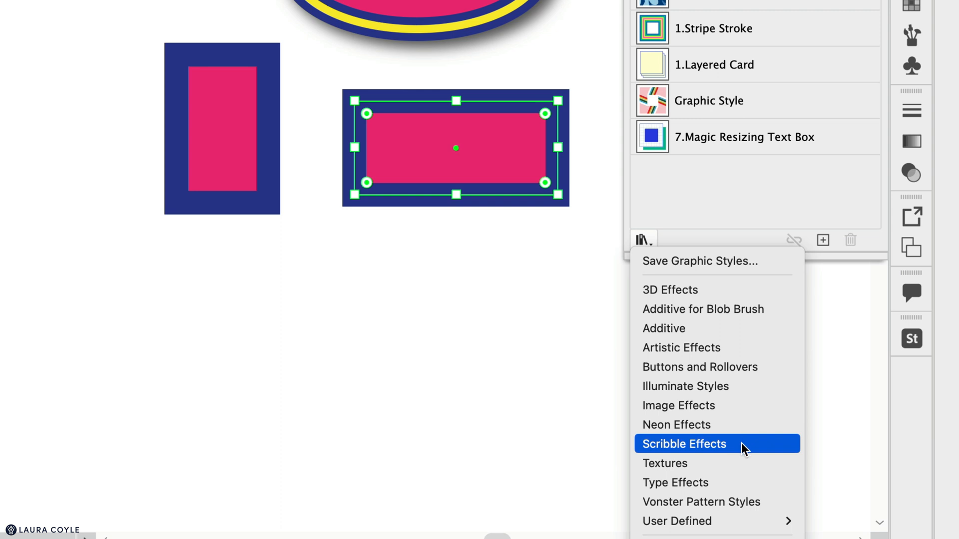
{"action": "left_click", "coordinate": [745, 443]}
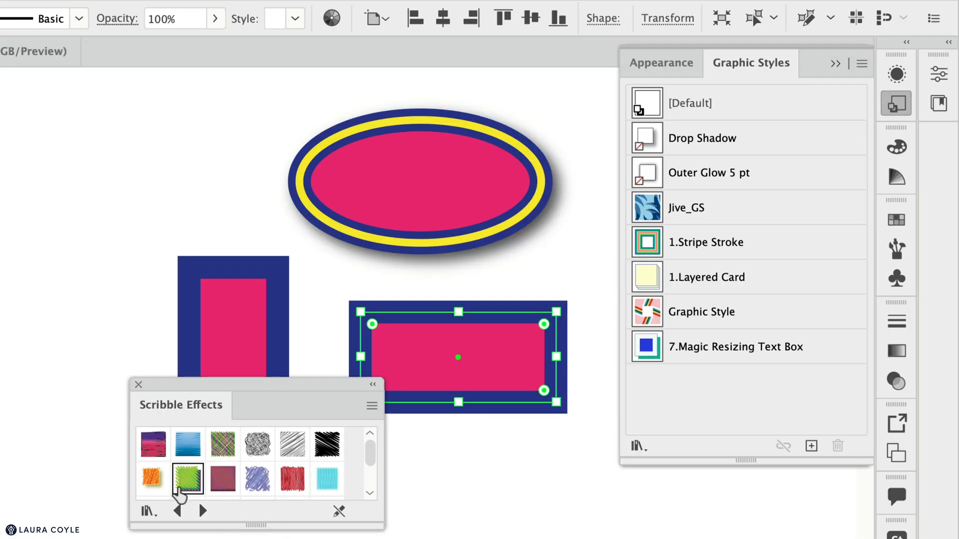
{"action": "left_click", "coordinate": [188, 480]}
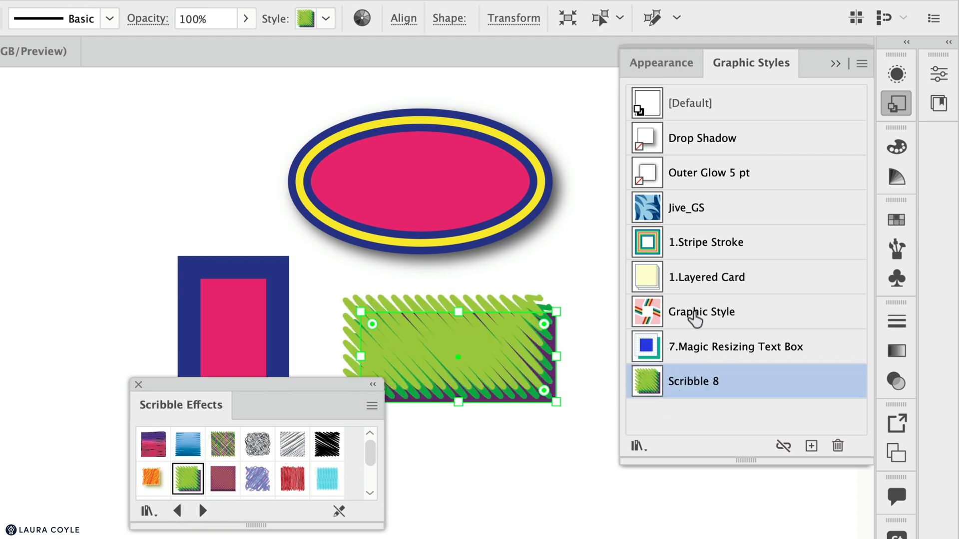
Step: Review the rectangle's stacked scribble fills in the Appearance panel, collapsing the first fill
{"action": "left_click", "coordinate": [674, 67]}
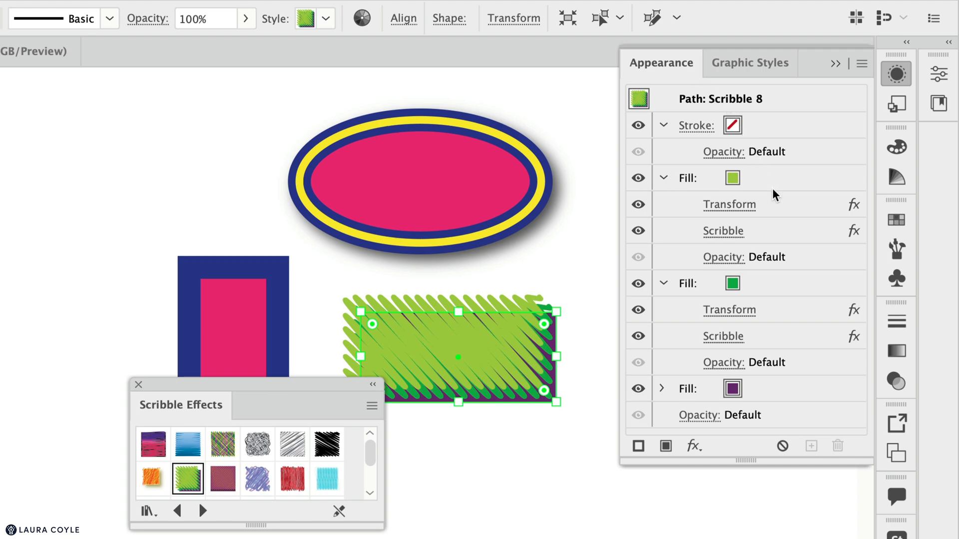
{"action": "left_click", "coordinate": [664, 178]}
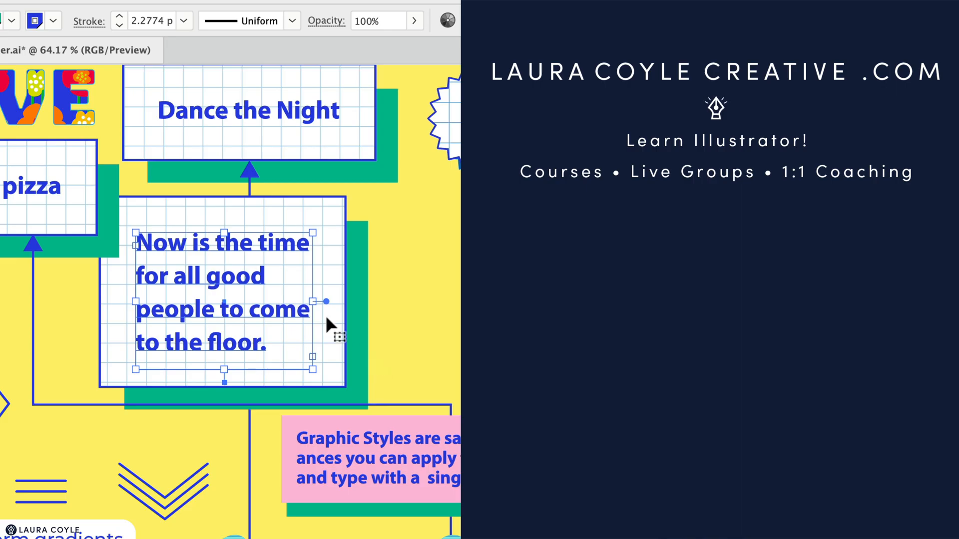
Step: Drag the text box's right handle so the sentence reflows onto three lines
{"action": "left_click_drag", "start_coordinate": [314, 303], "coordinate": [405, 344]}
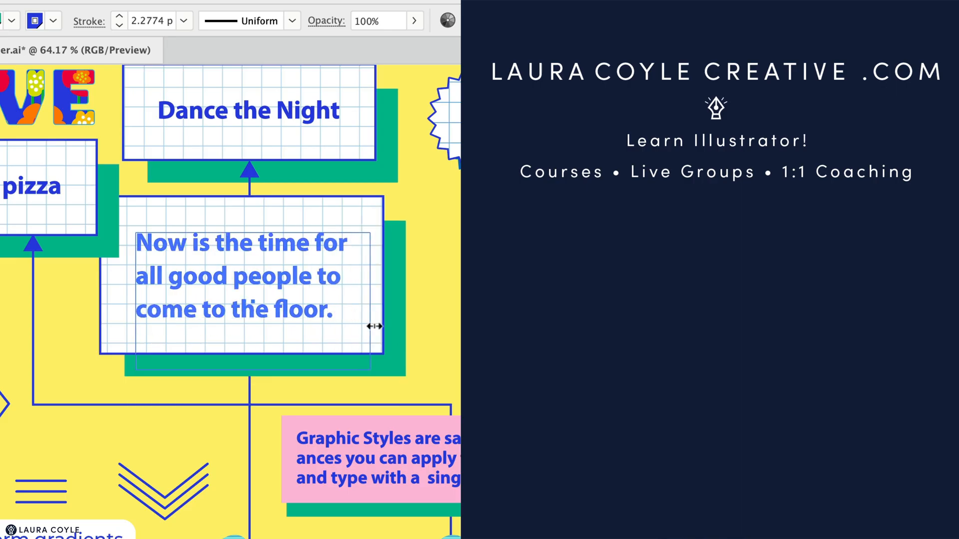